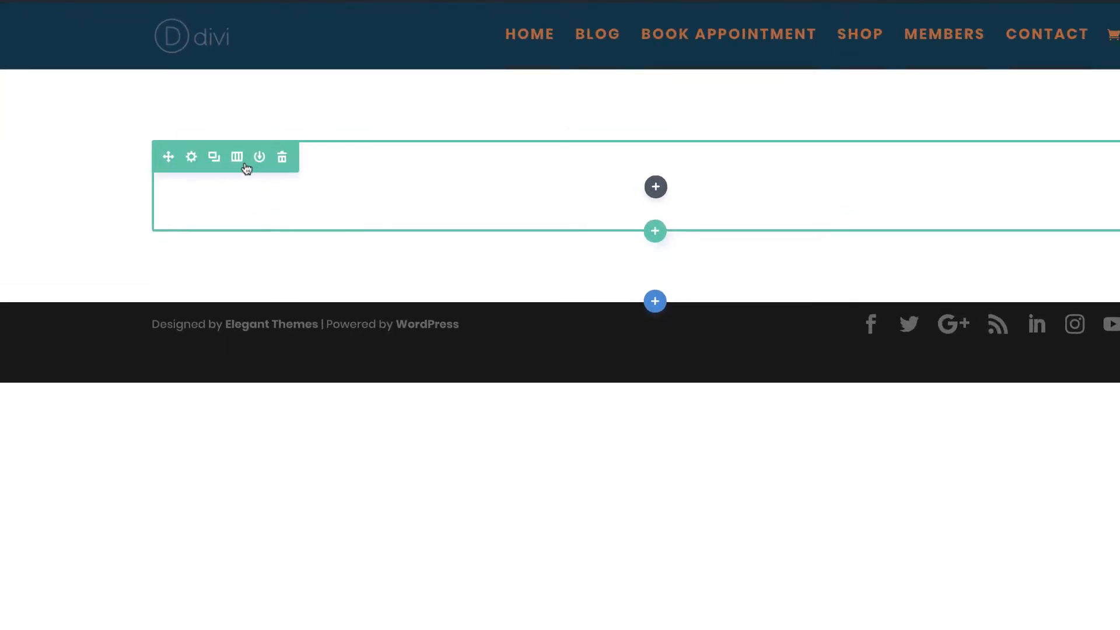
Change the empty row to three equal columns and add an Image module to the first column
left_click(237, 157)
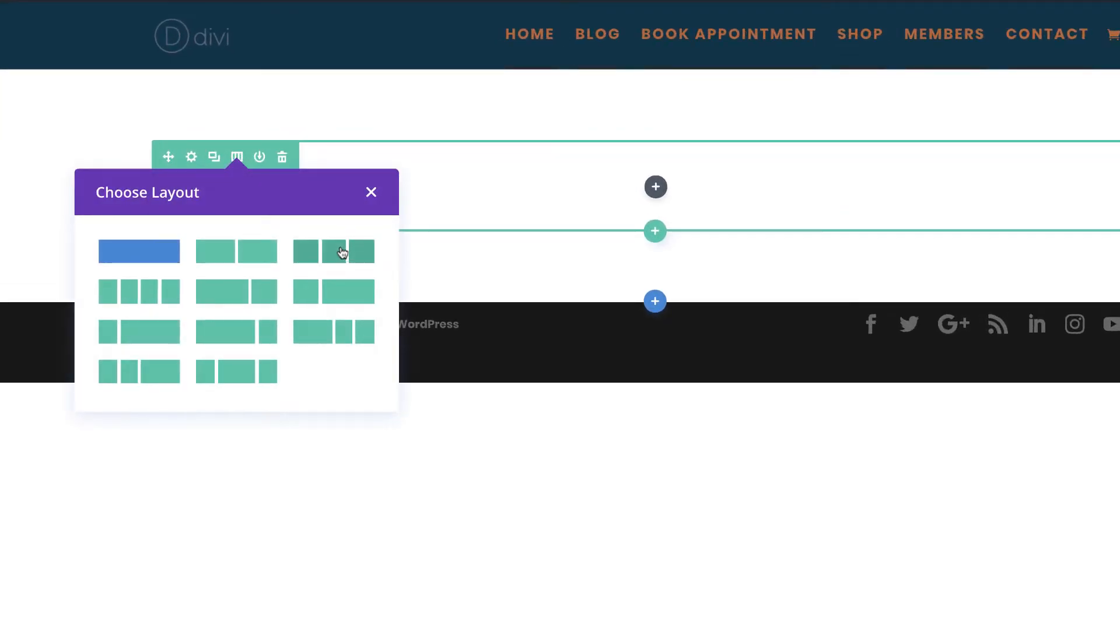
left_click(341, 251)
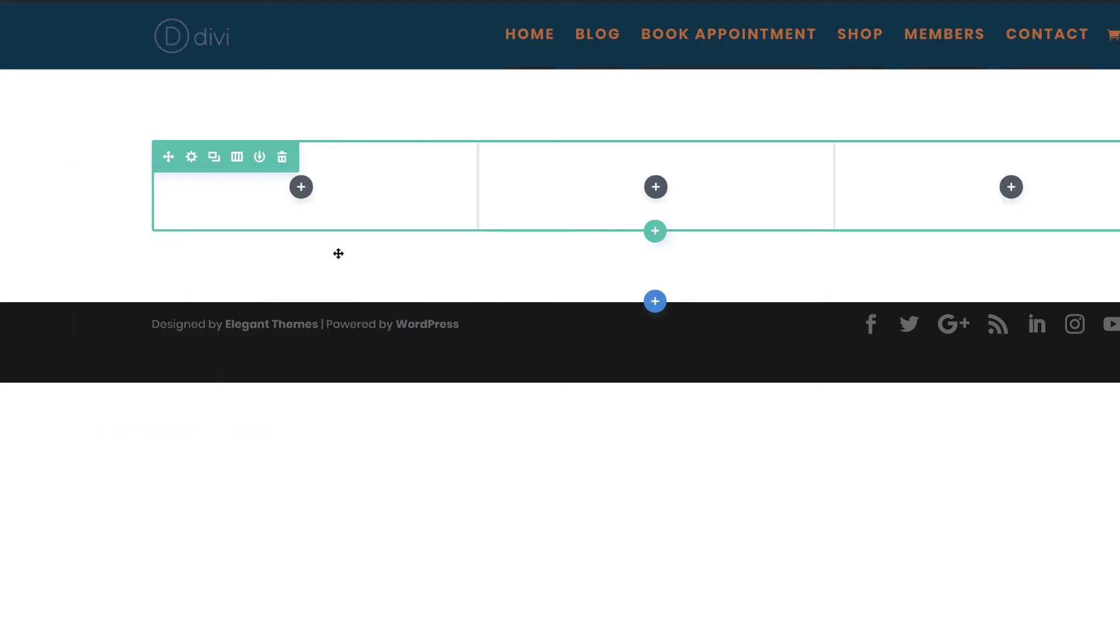
left_click(301, 187)
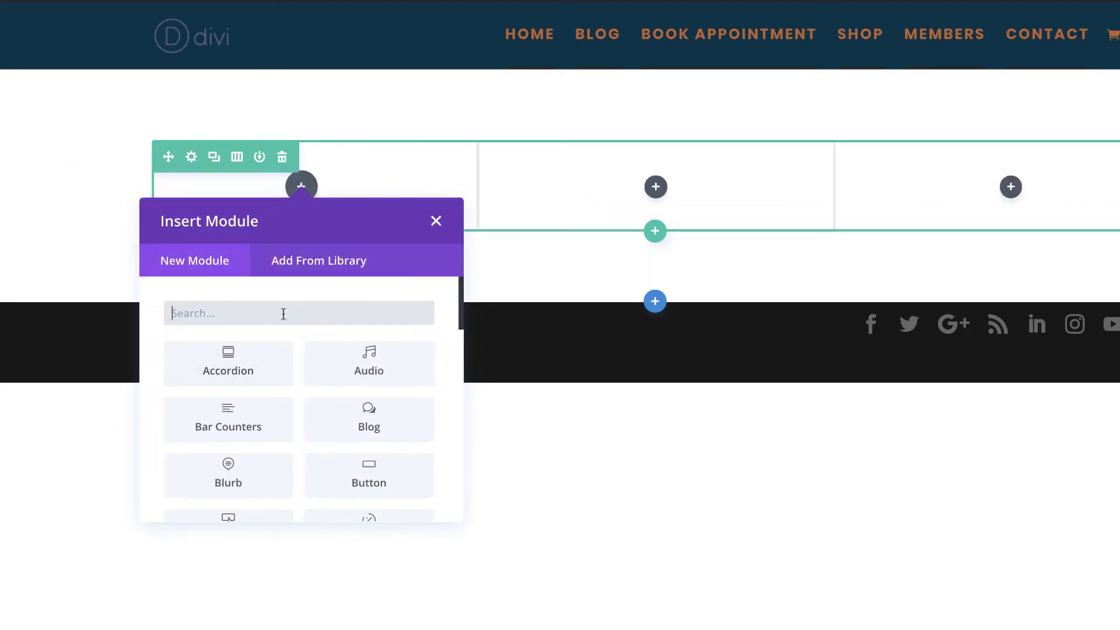
type("im")
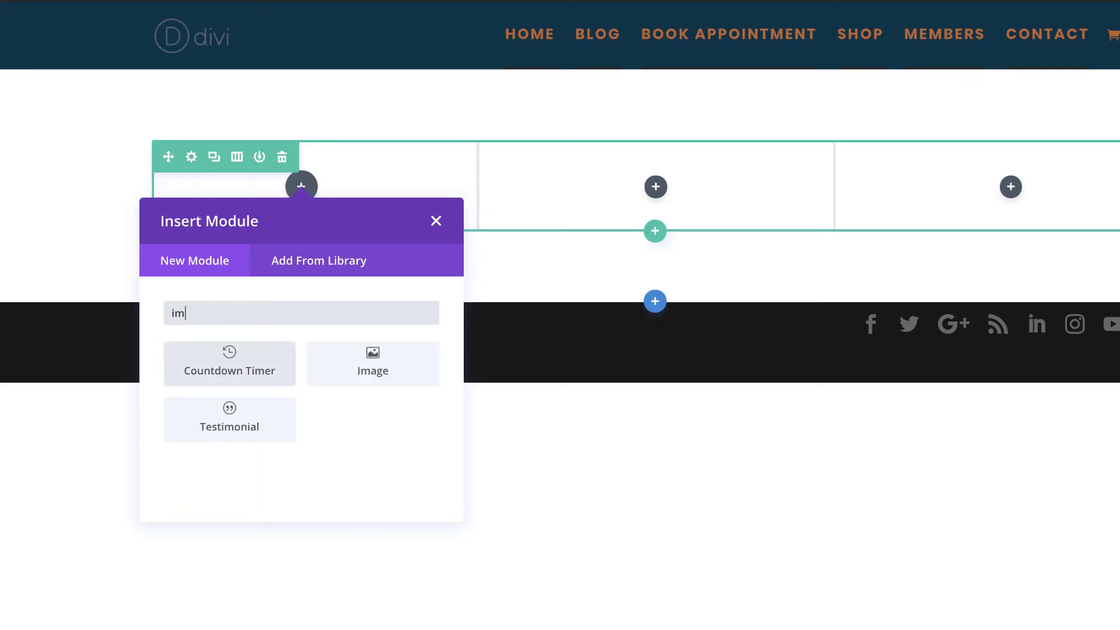
left_click(398, 356)
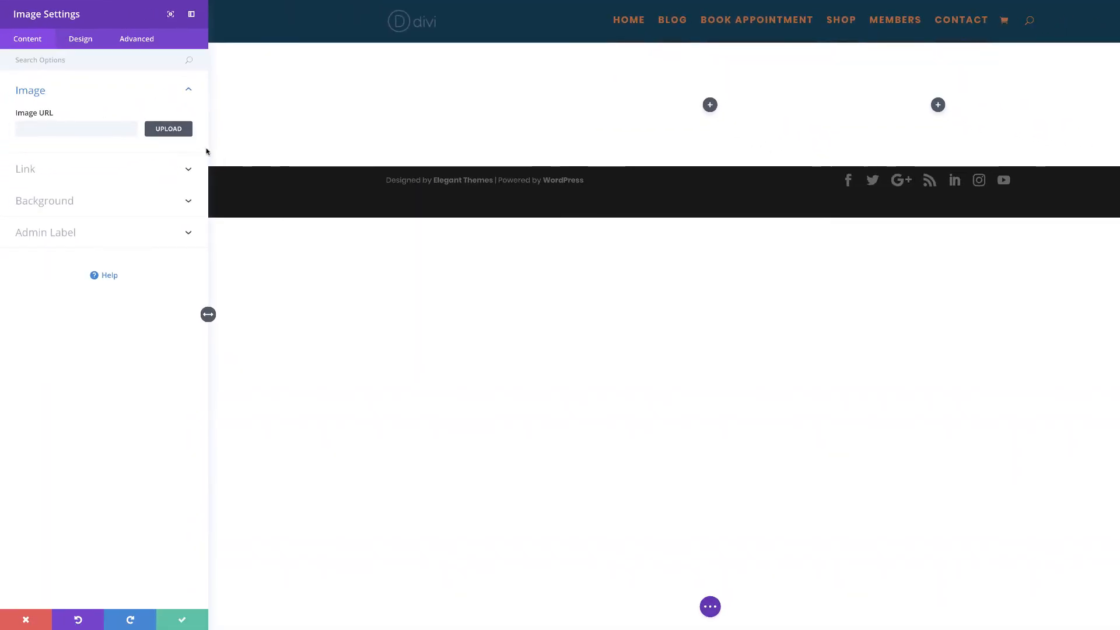
Assign fashion-04.png from the media library to the first column's Image module and save the module
left_click(175, 131)
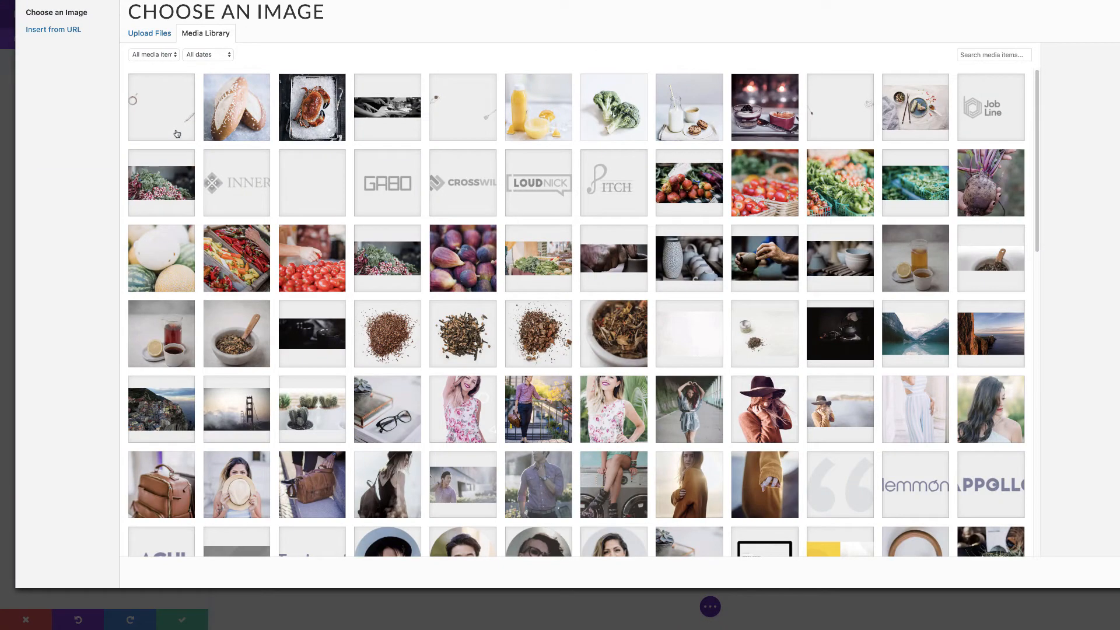
left_click(335, 271)
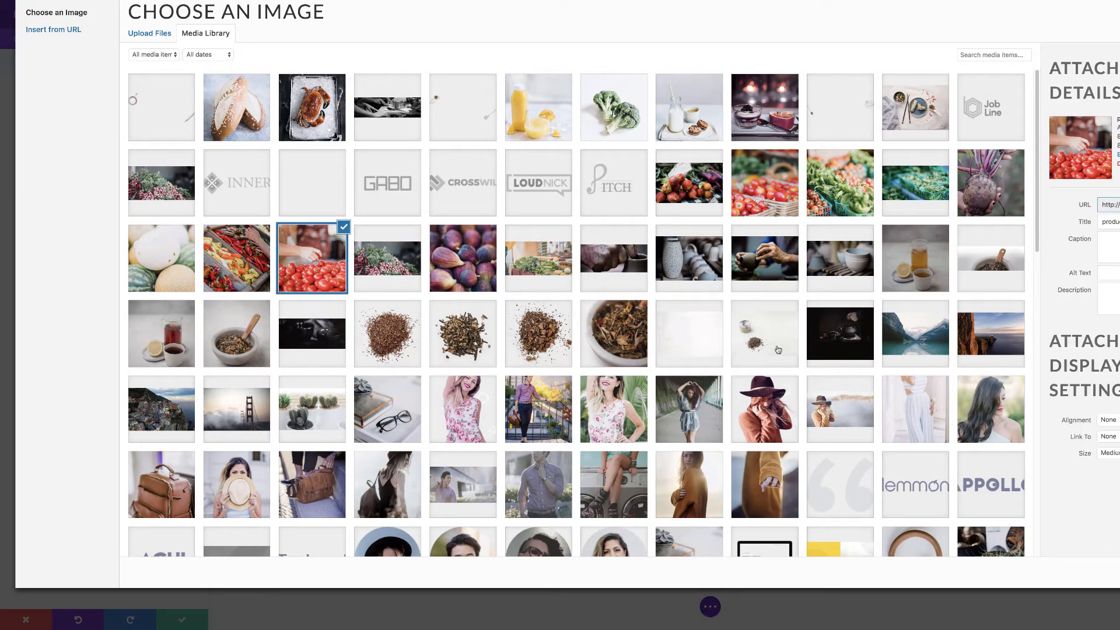
left_click(709, 406)
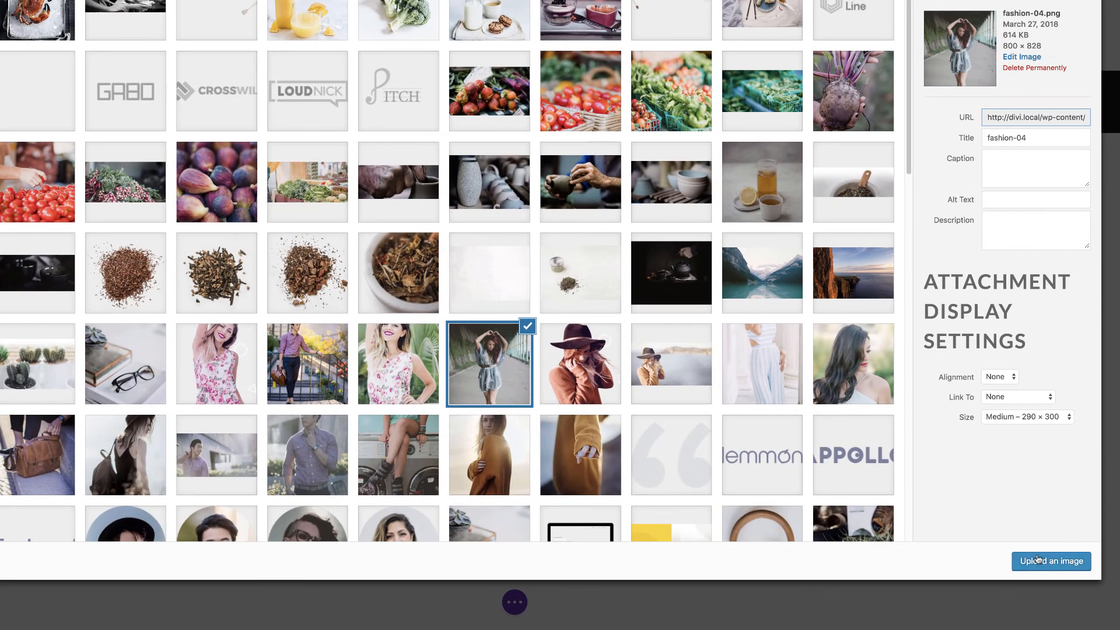
left_click(1060, 561)
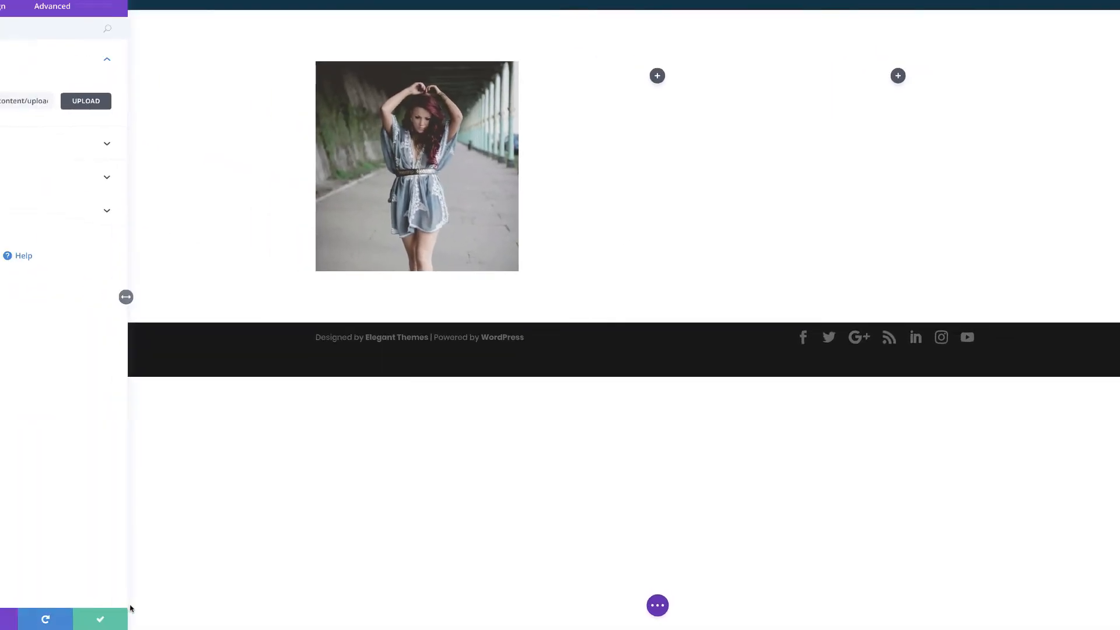
left_click(187, 612)
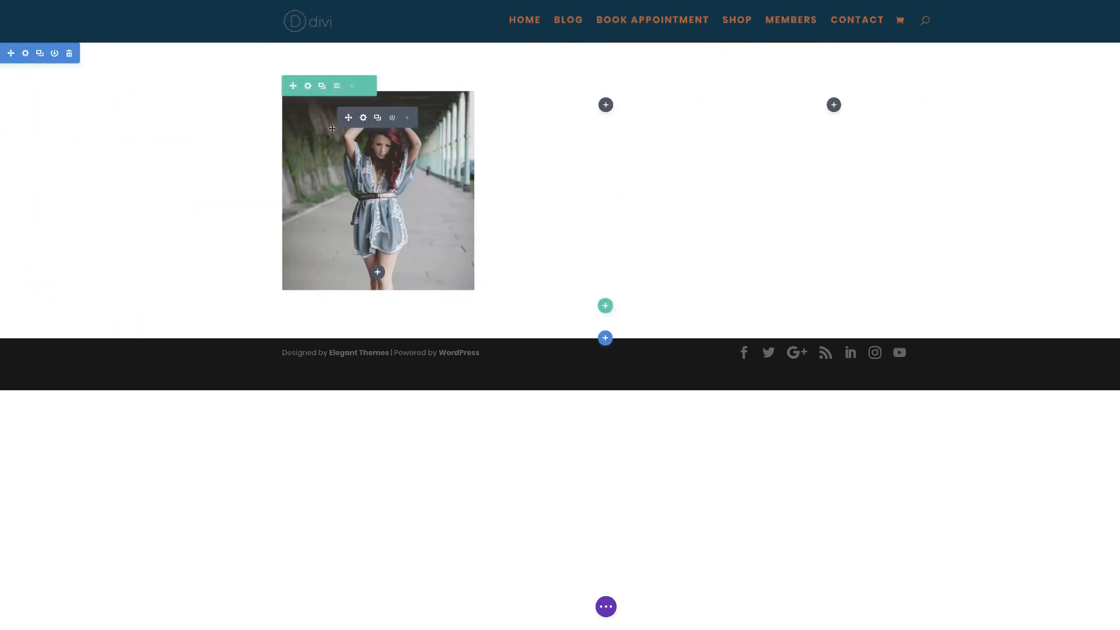
Duplicate the image module into the third column and replace the copy's picture with the woman in the floral dress
left_click(377, 118)
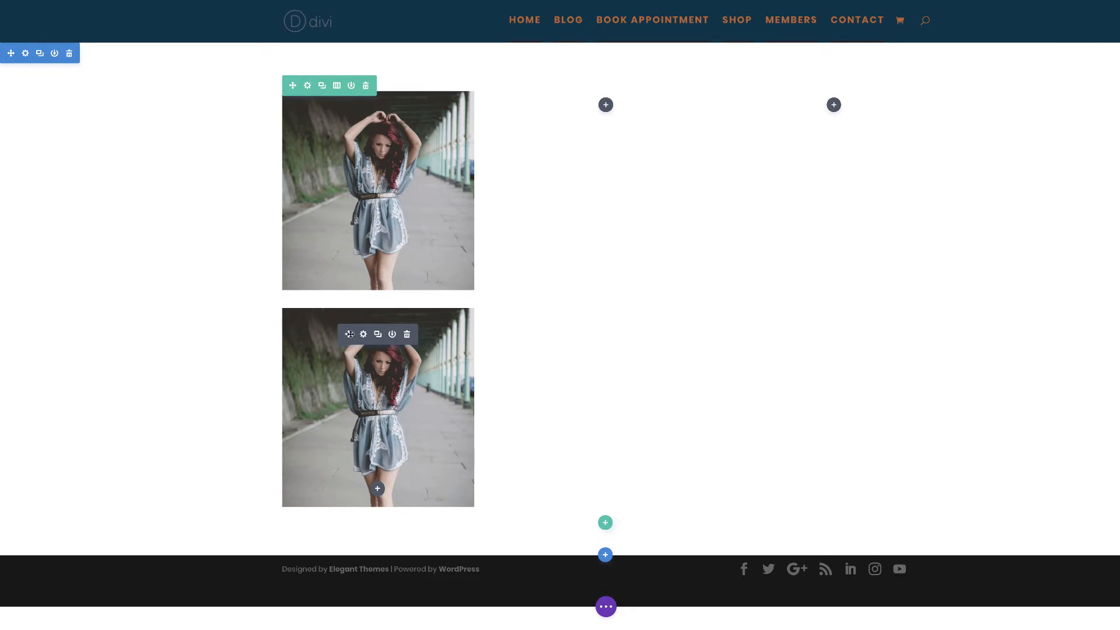
left_click_drag(350, 335, 849, 111)
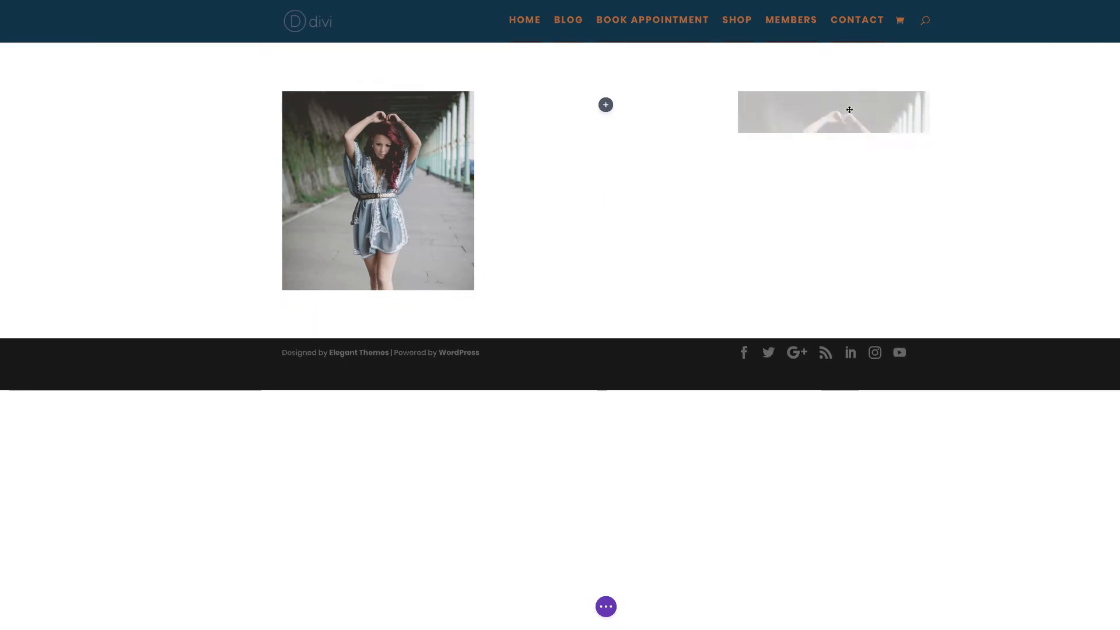
left_click(820, 118)
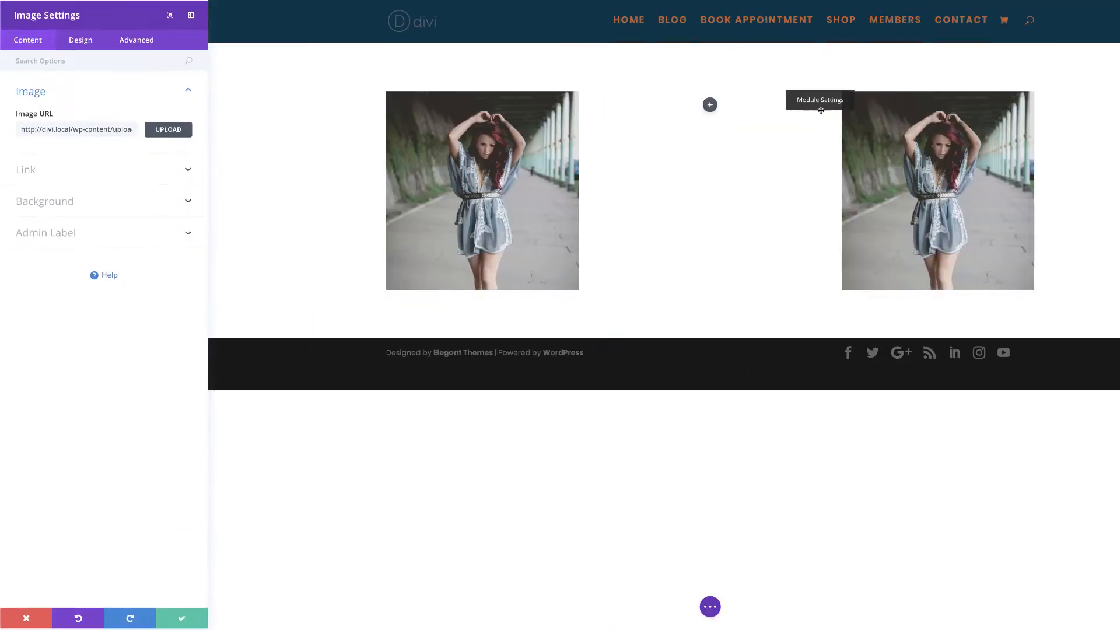
left_click(167, 135)
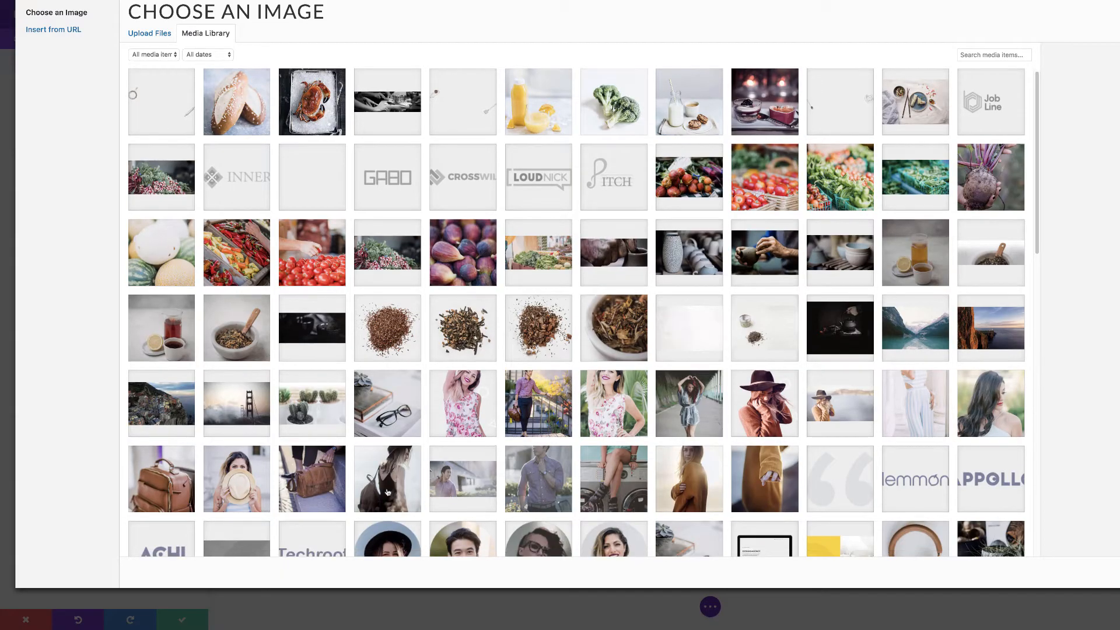
left_click(387, 493)
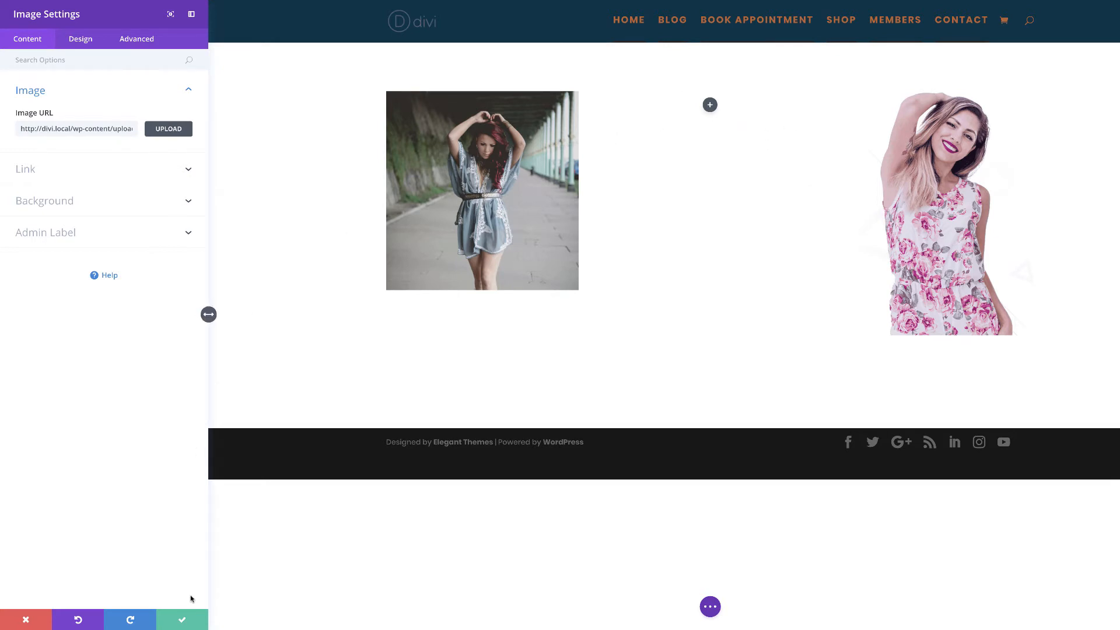
left_click(189, 620)
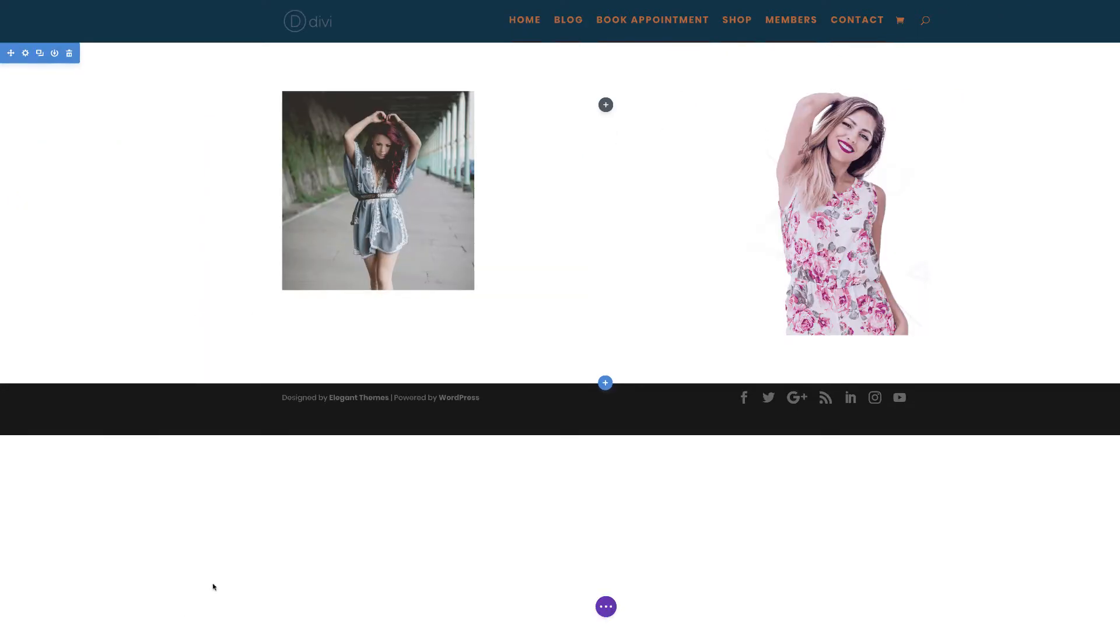
Add a Text module to the middle column and fill it with two paragraphs of lorem ipsum starting "Donec nec justo eget felis"
left_click(607, 106)
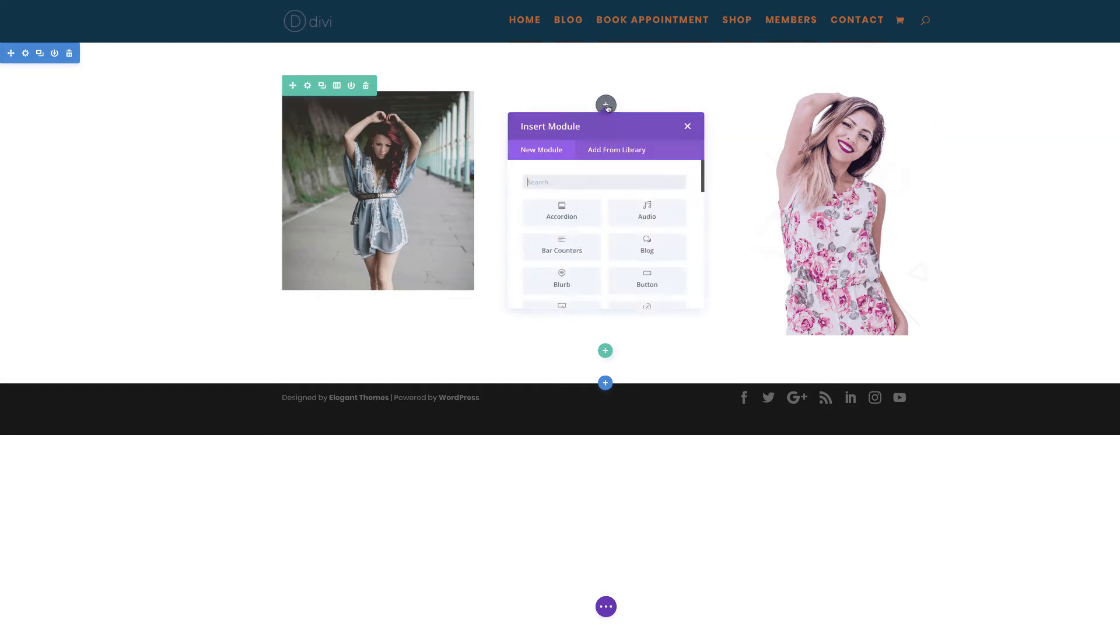
type("tex")
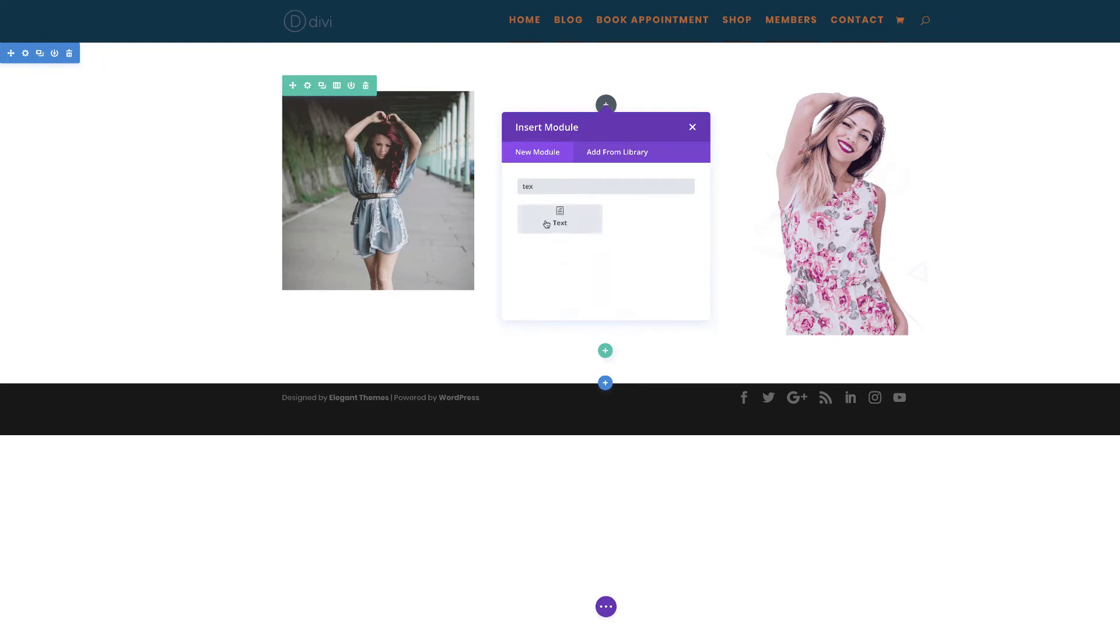
left_click(547, 224)
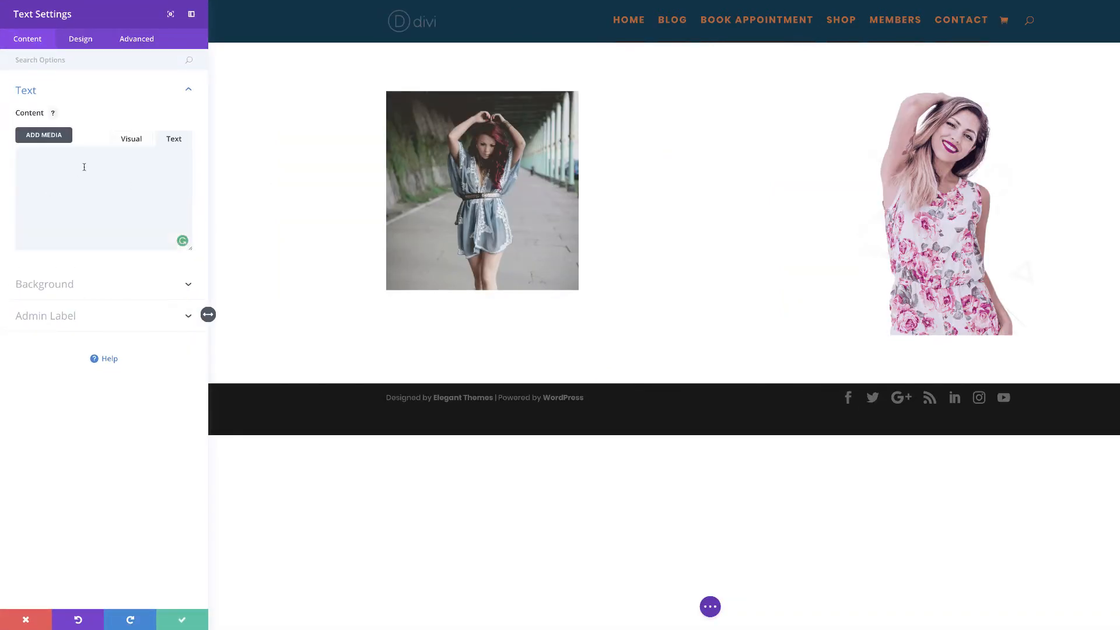
type("Donec nec justo eget felis facilisis fermentum. Aliquam porttitor mauris sit amet orci. Aenean dignissim pellentesque felis.  Morbi in sem quis dui placerat ornare. Pellentesque odio nisi, euismod in, pharetra a, ultricies in, diam. Sed arcu. Cras consequat.")
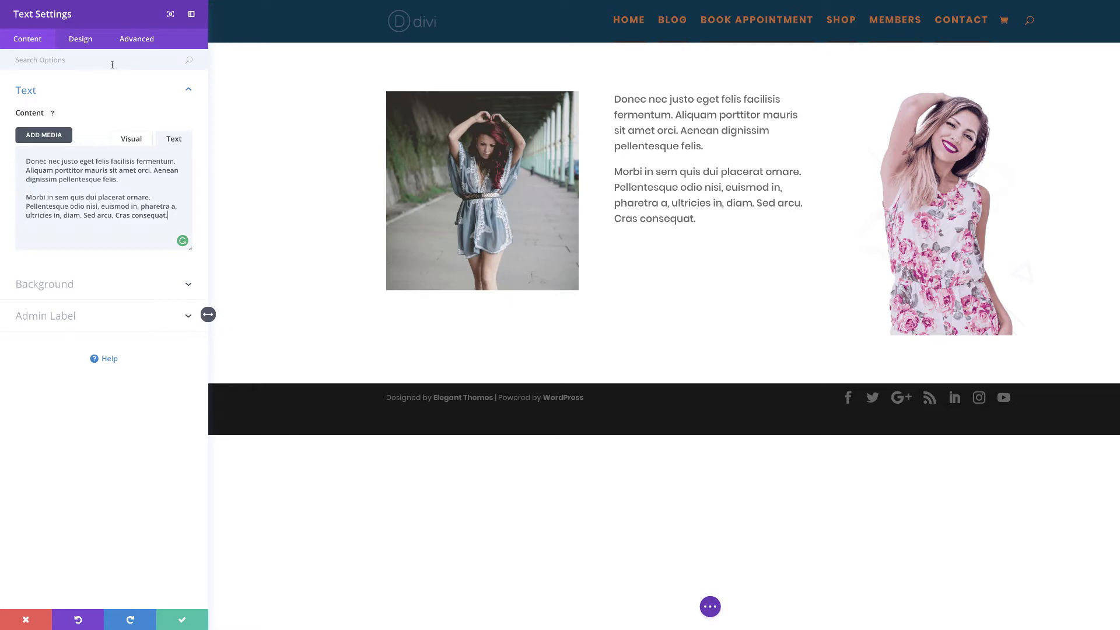
Set the text module's custom margin to -120px on the left and -60px on the top
left_click(83, 40)
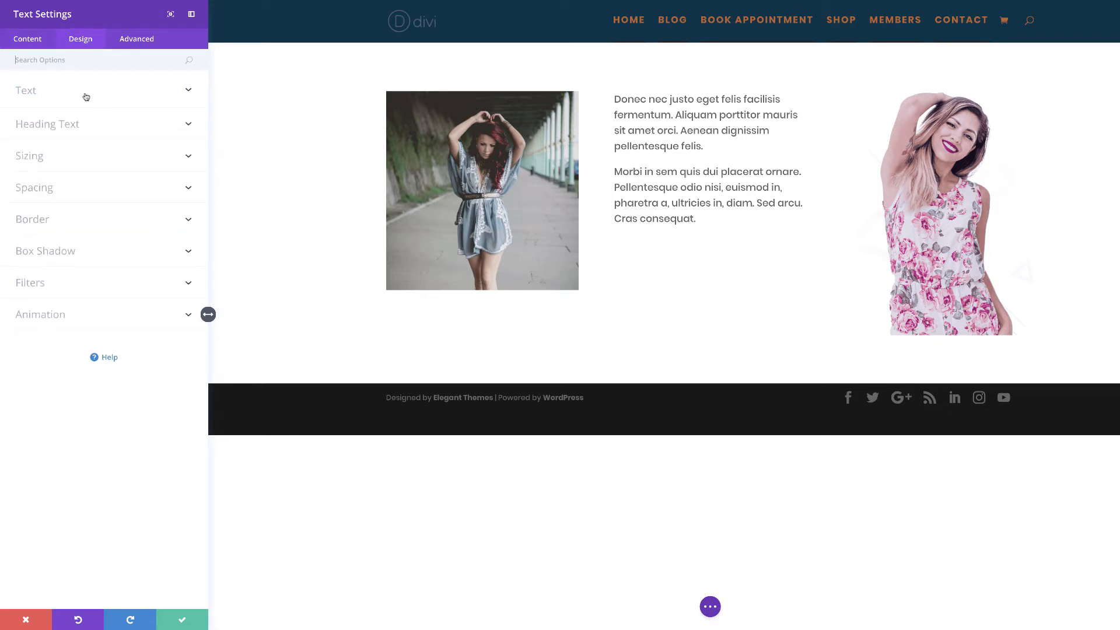
left_click(40, 190)
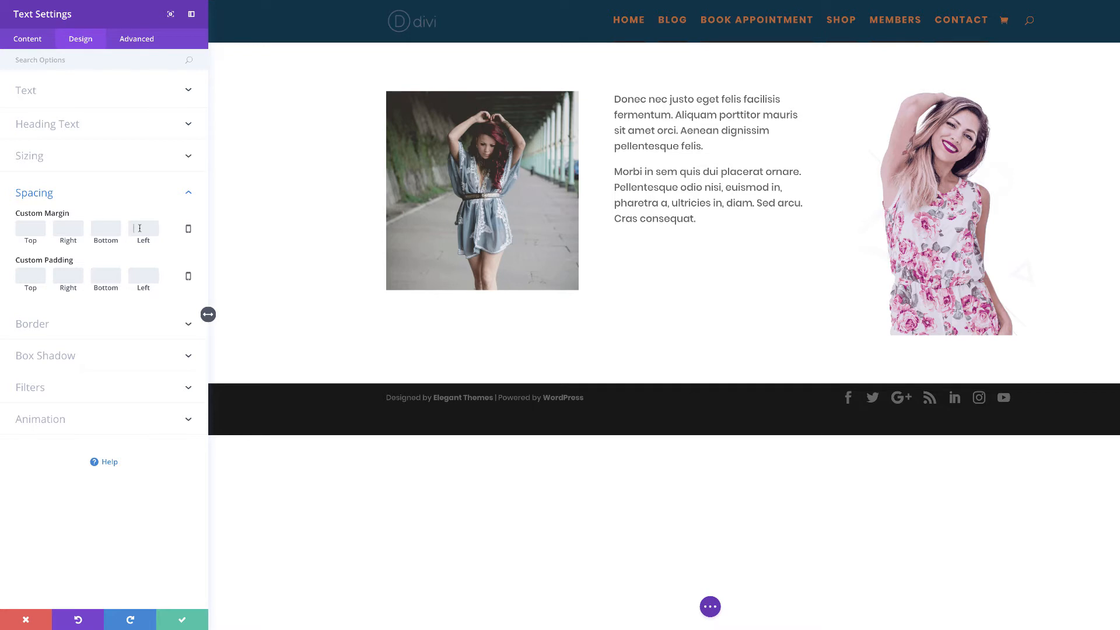
type("-100")
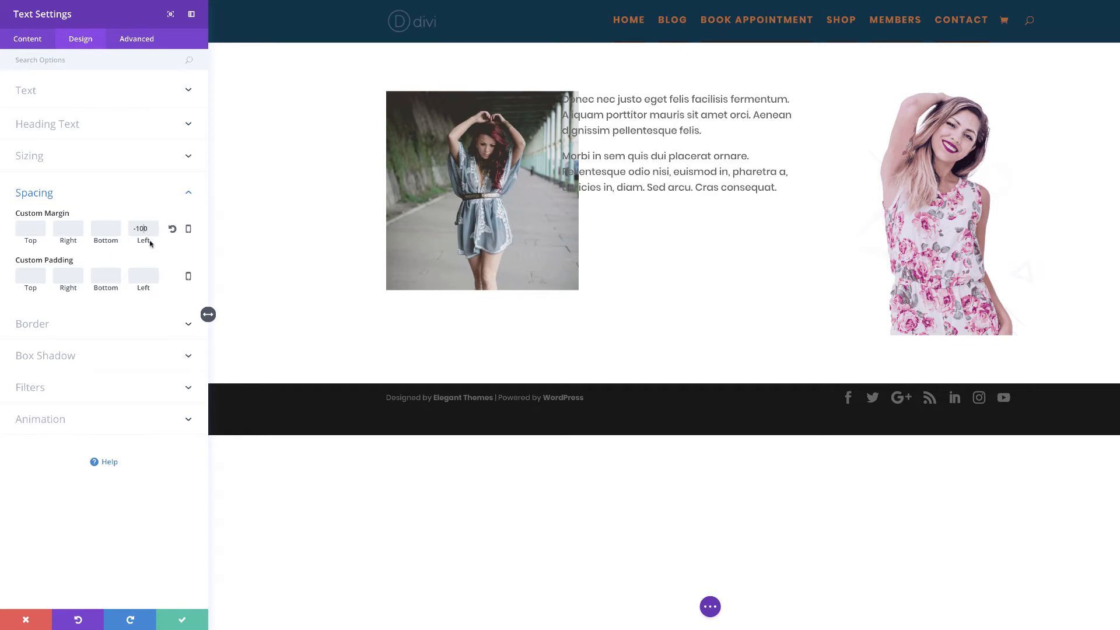
key("BackSpace")
key("BackSpace")
type("20")
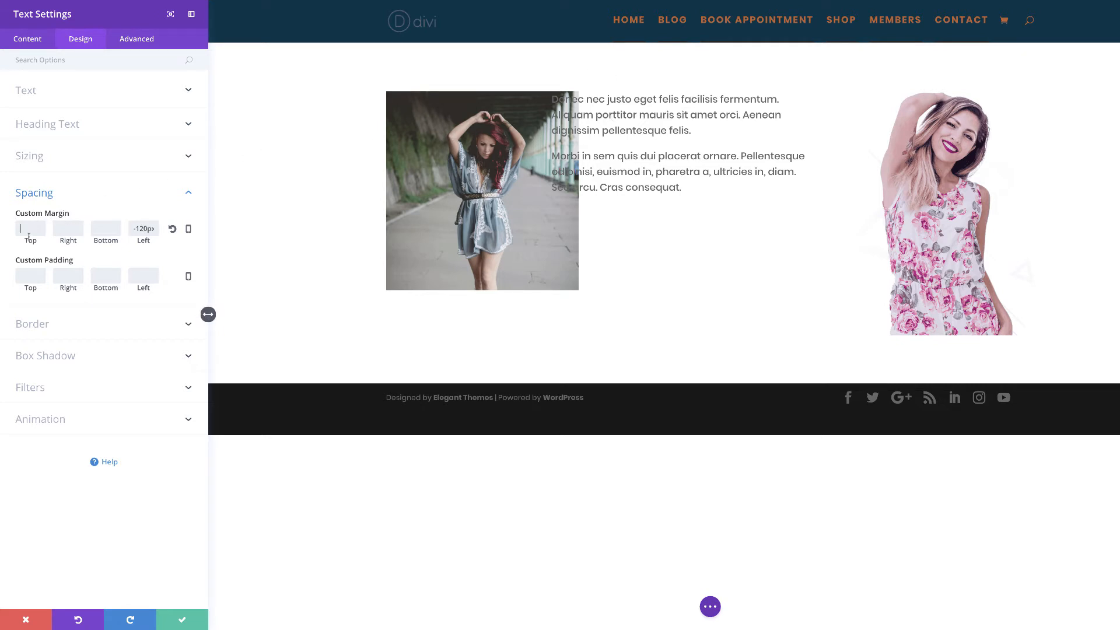
left_click(29, 234)
type("-")
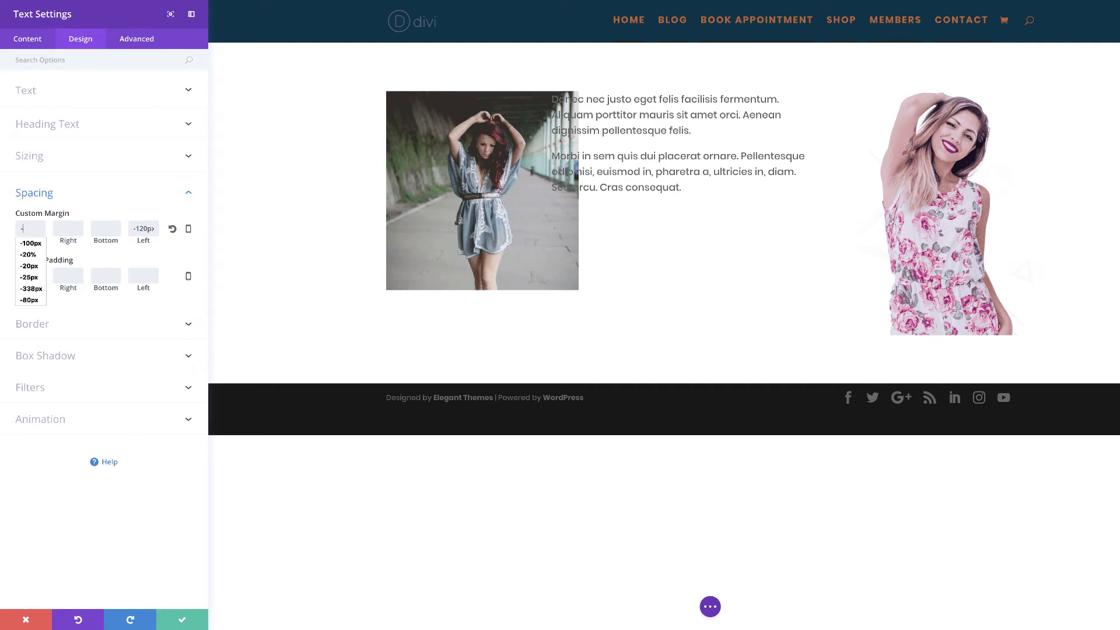
type("60")
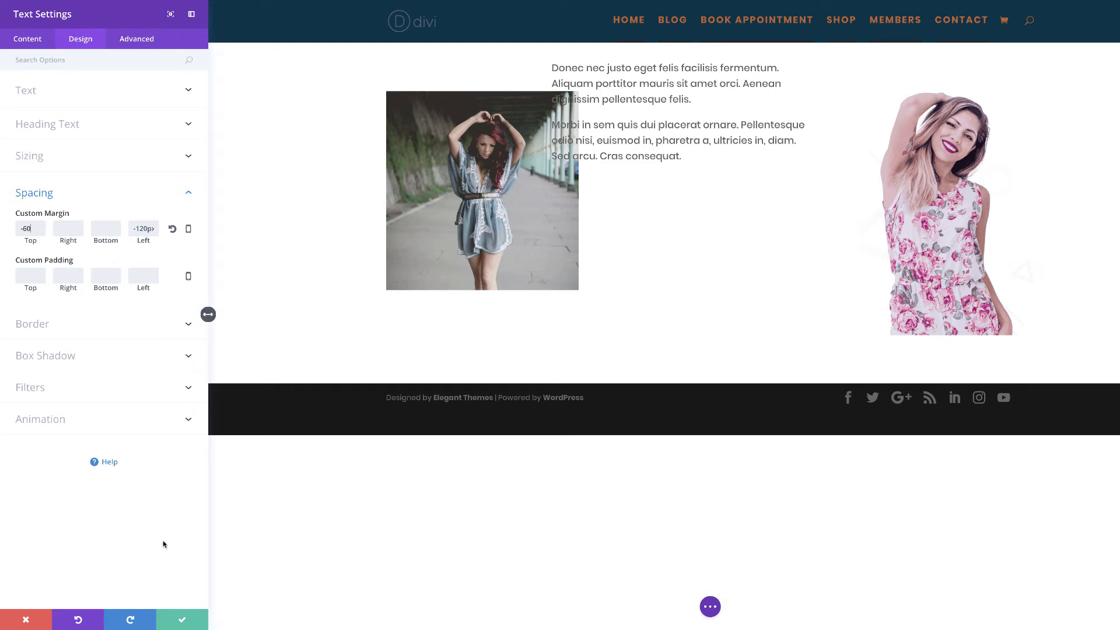
Give the text module a solid background in the palette's orange-brown color
left_click(29, 40)
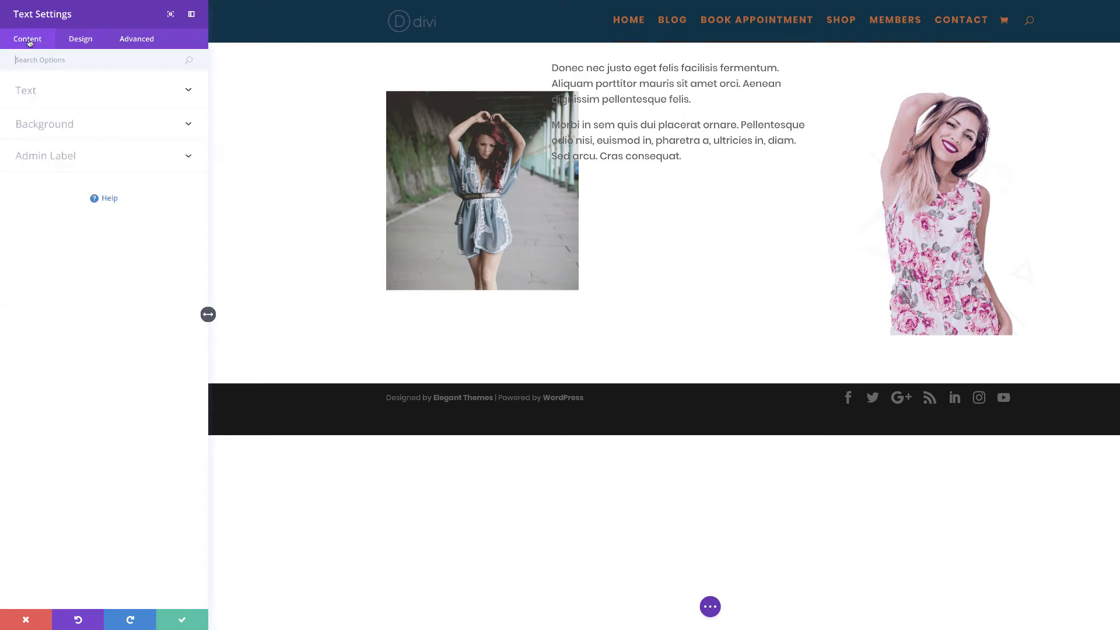
left_click(57, 128)
left_click(103, 224)
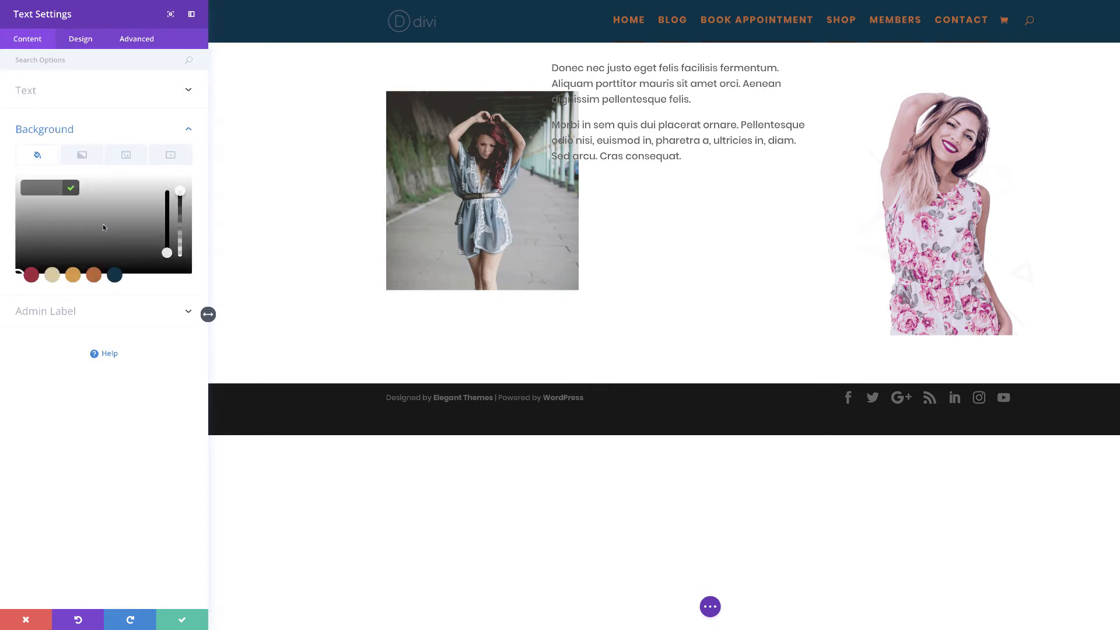
left_click(94, 276)
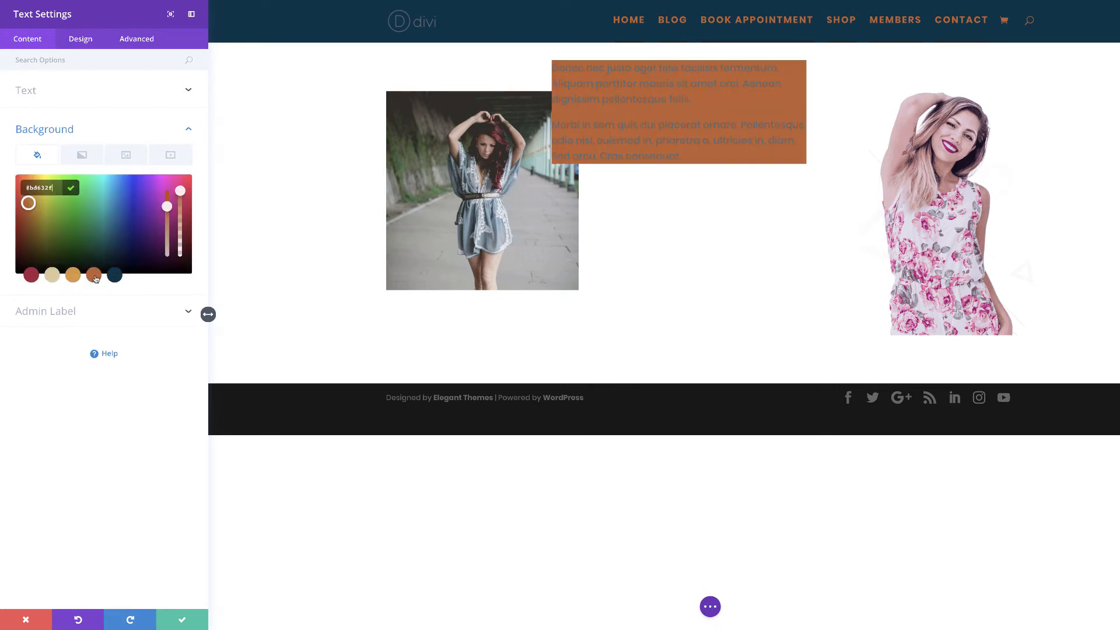
Set the text module's custom padding to 20px on the top, right, bottom and left
left_click(81, 40)
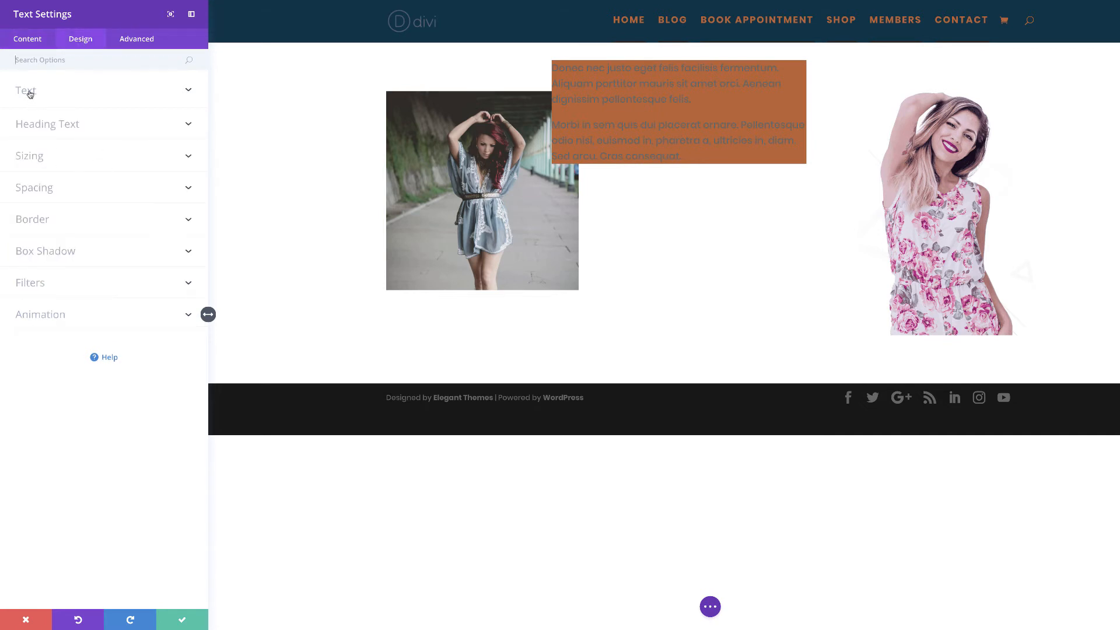
left_click(46, 188)
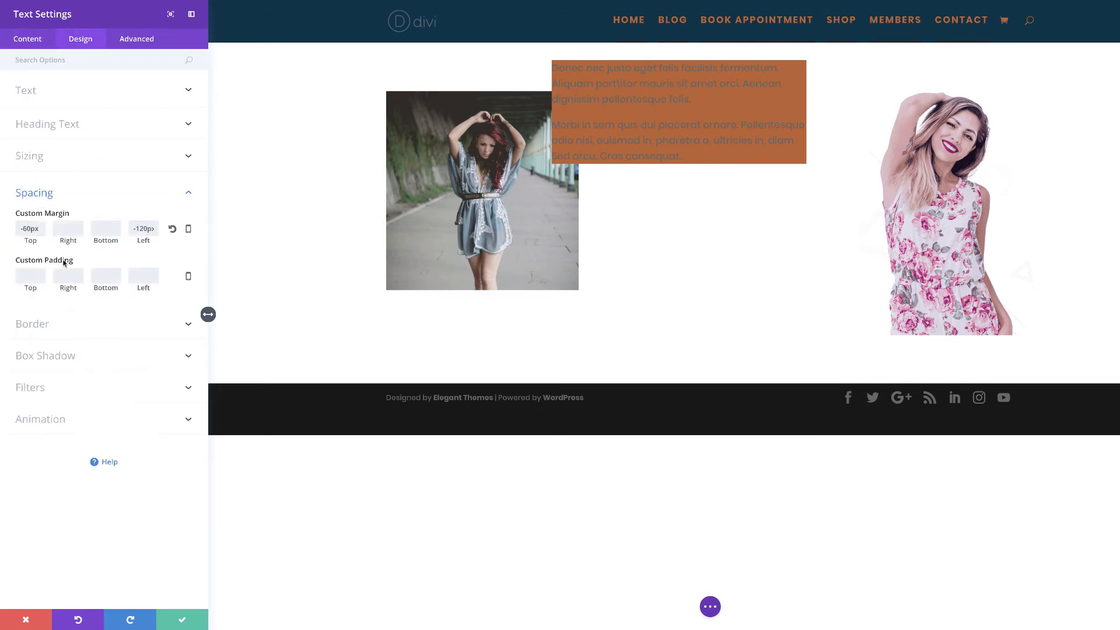
left_click(36, 276)
type("20")
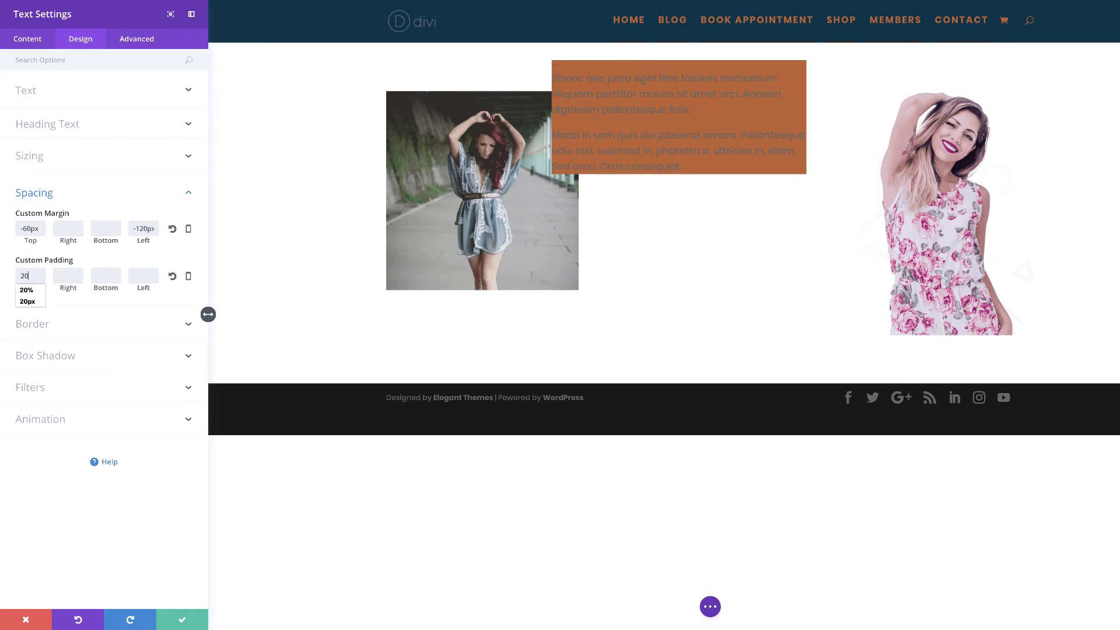
left_click(60, 275)
type("20")
left_click(102, 277)
type("20")
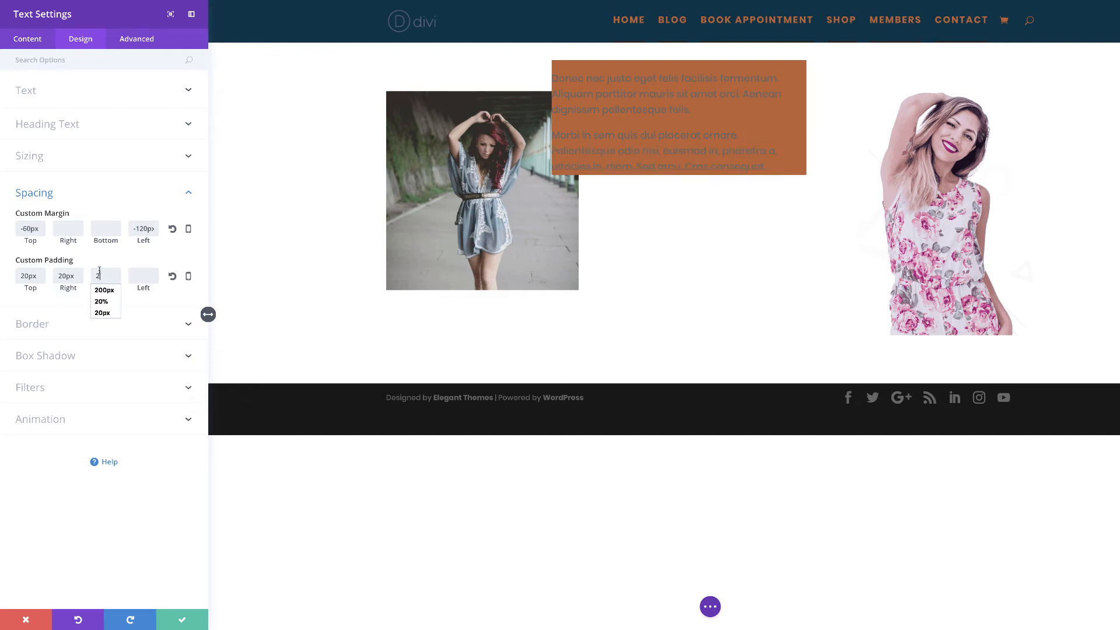
left_click(141, 280)
type("20")
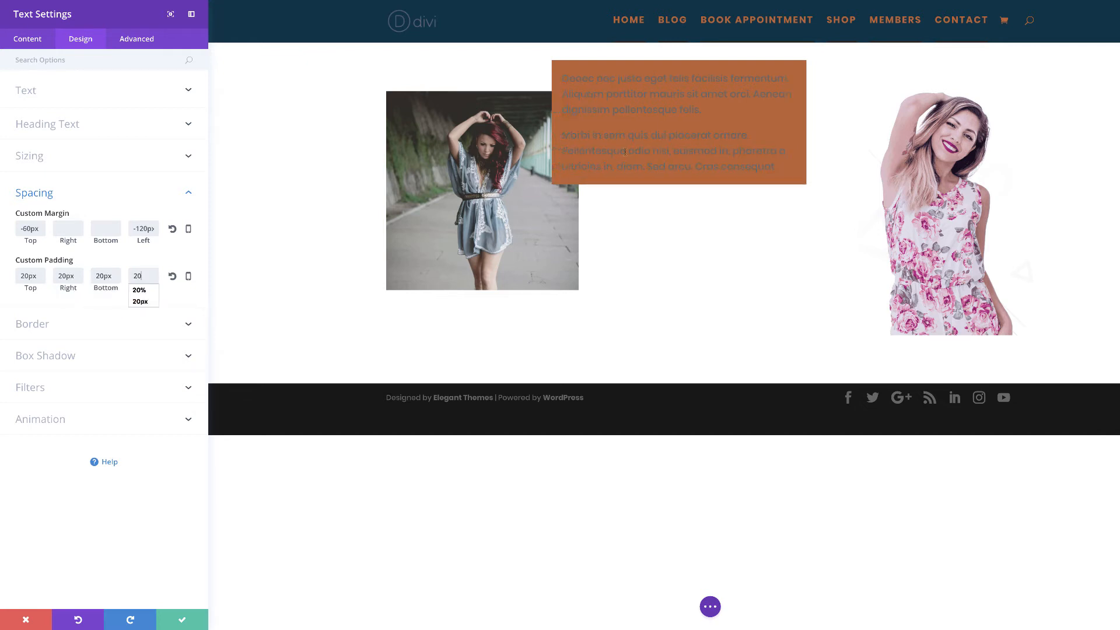
Set the text module's text color to Light, review its spacing values and save the module settings
left_click(26, 90)
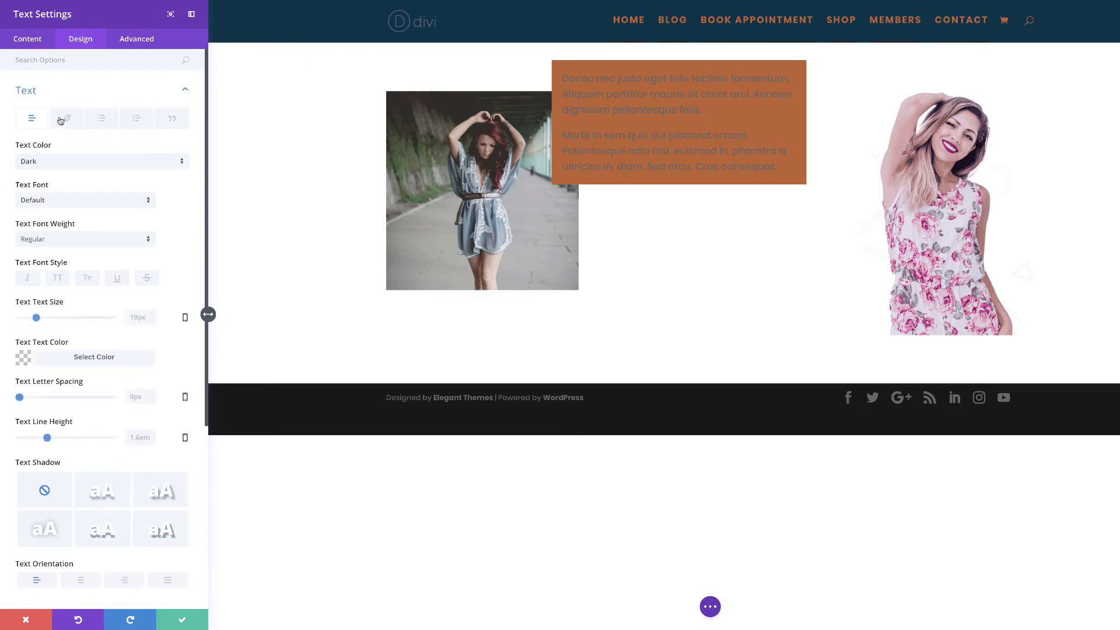
left_click(41, 164)
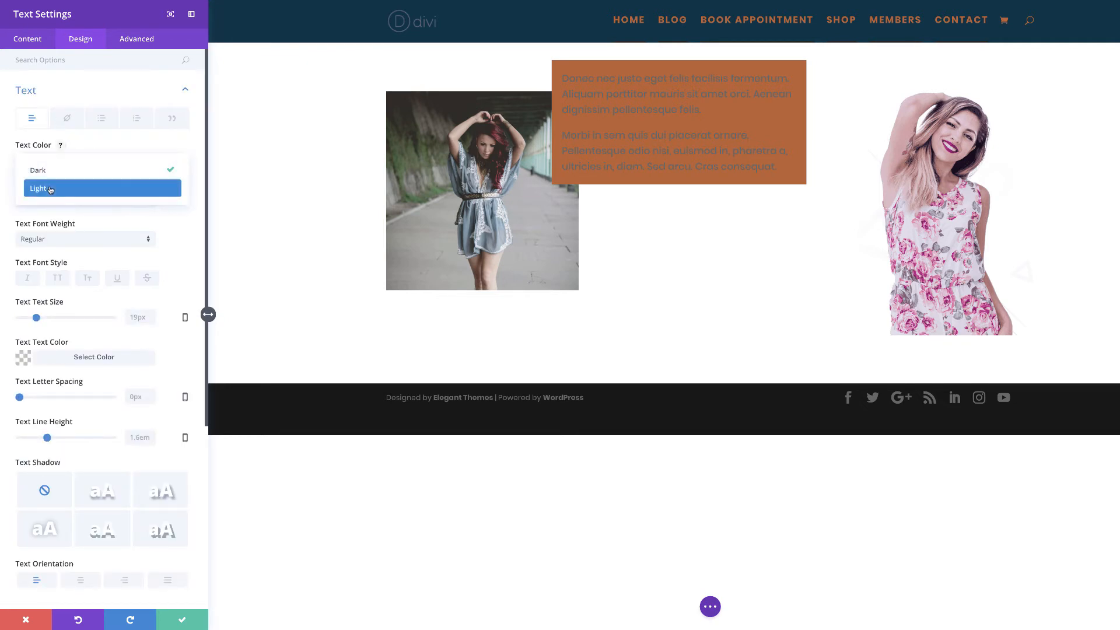
left_click(36, 186)
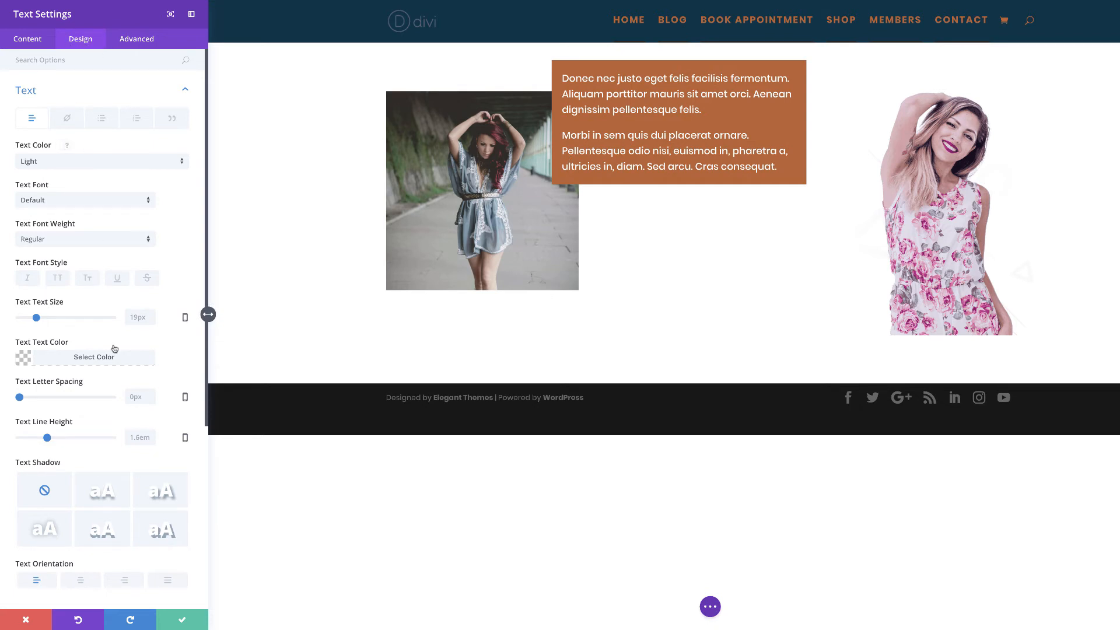
scroll(116, 350, "down", 5)
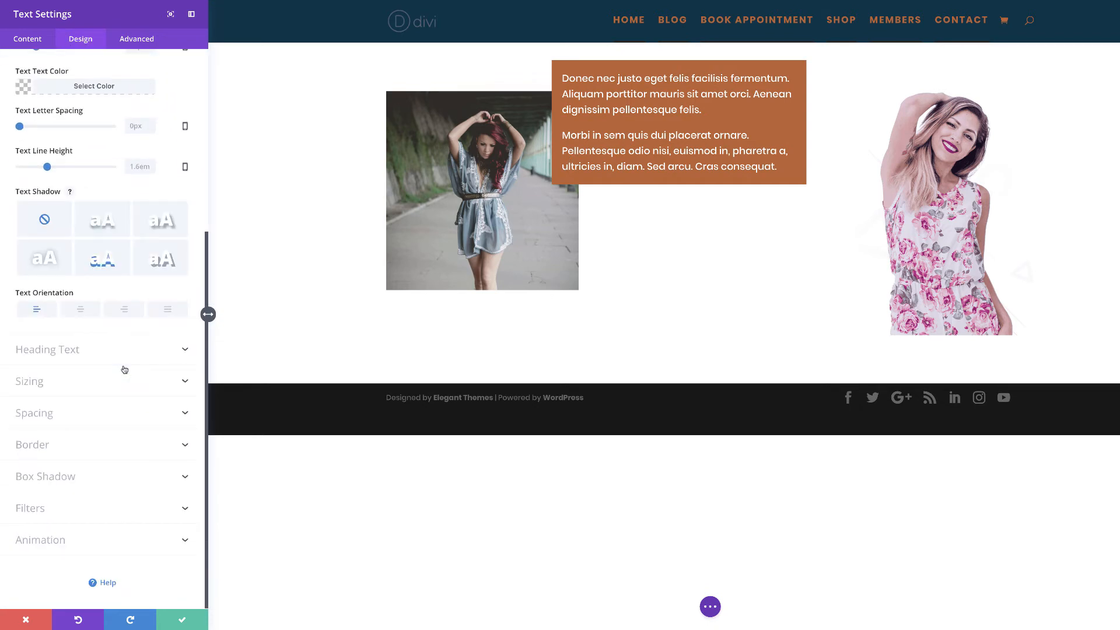
left_click(45, 418)
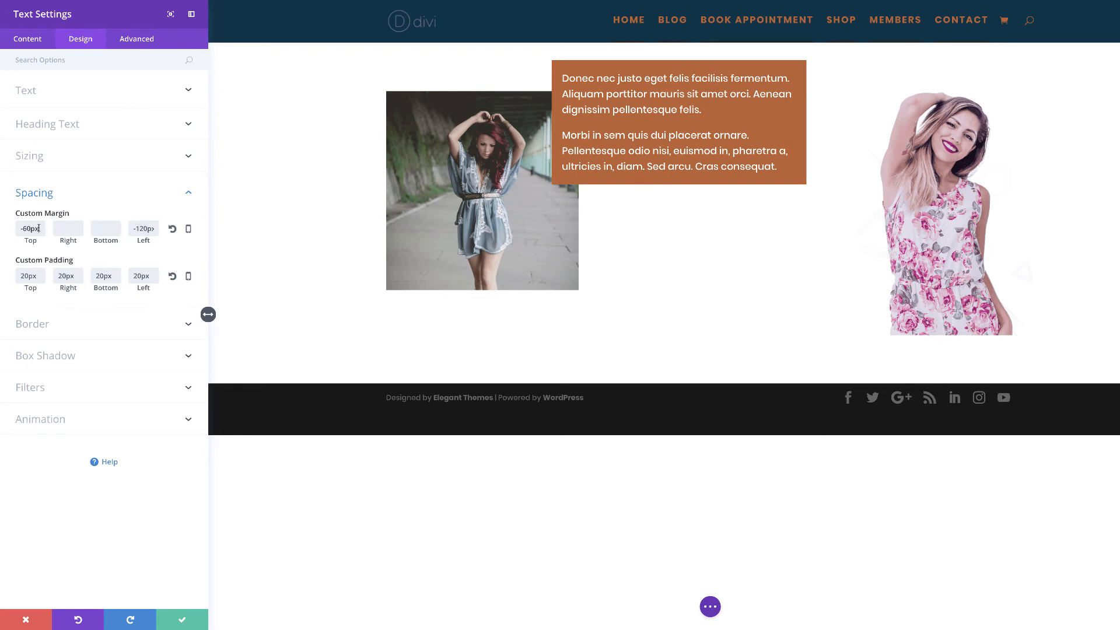
left_click_drag(42, 229, 13, 231)
left_click(182, 620)
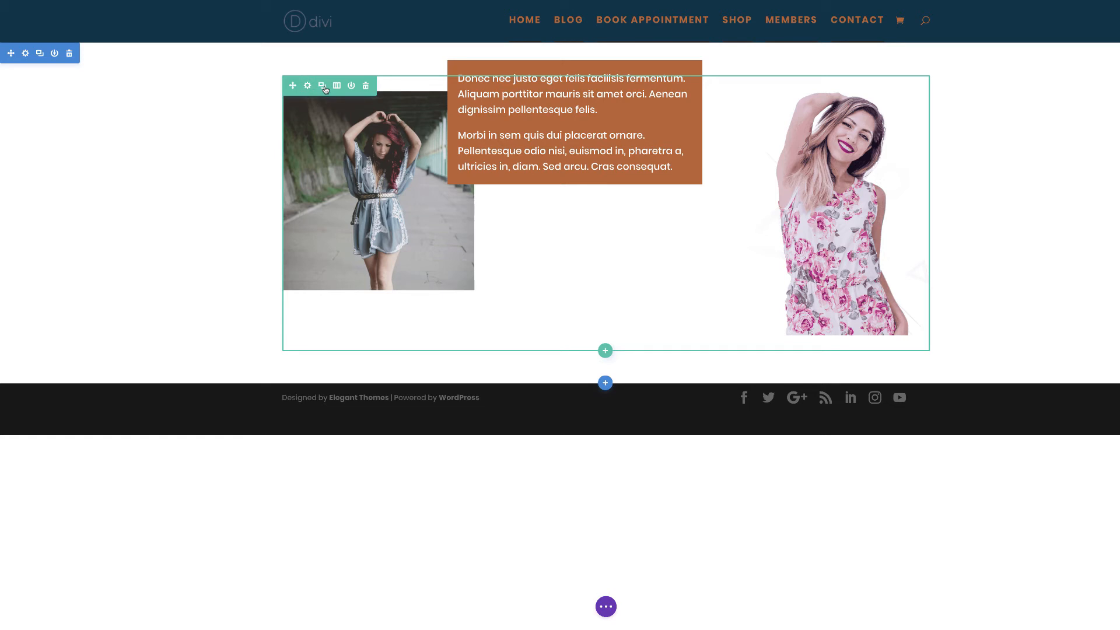
Give the section a solid background in the palette's beige color and save the section settings
left_click(26, 53)
left_click(45, 91)
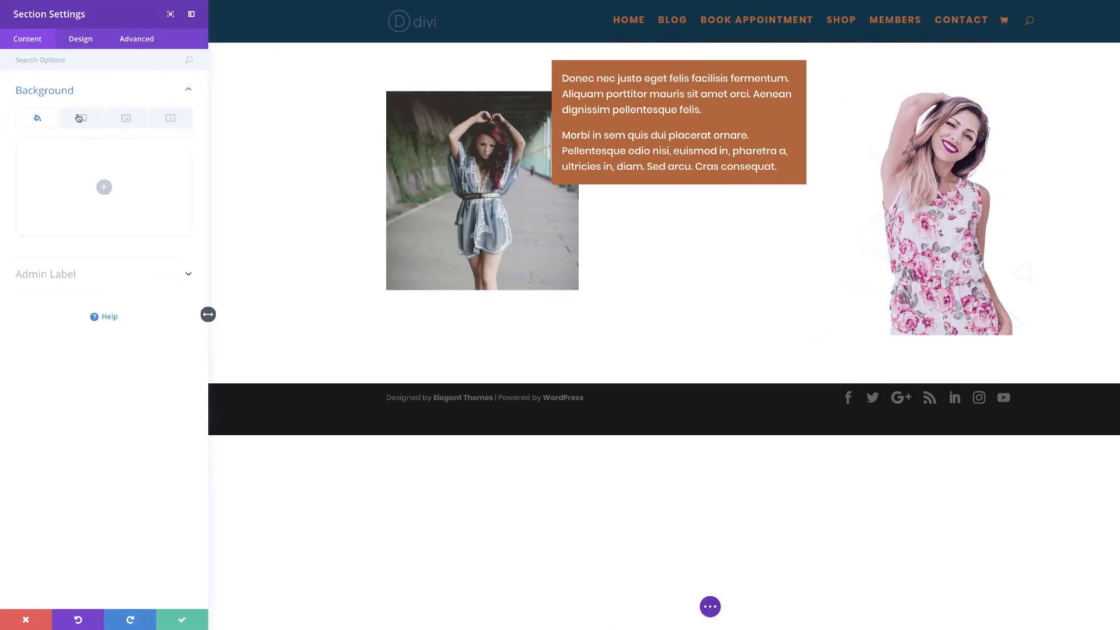
left_click(104, 187)
left_click(52, 237)
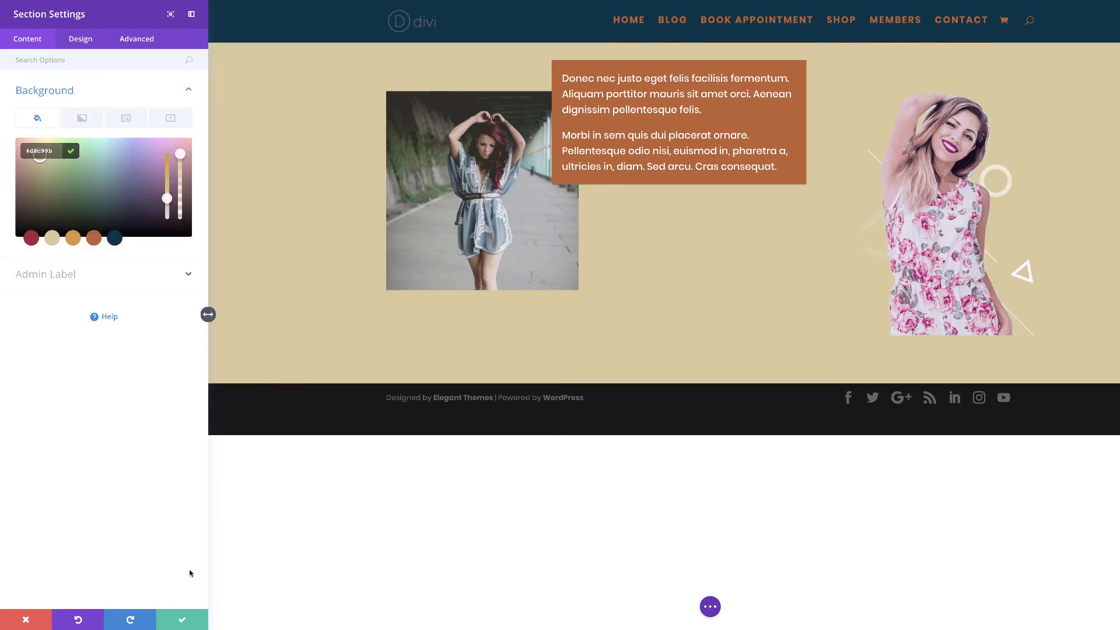
left_click(182, 620)
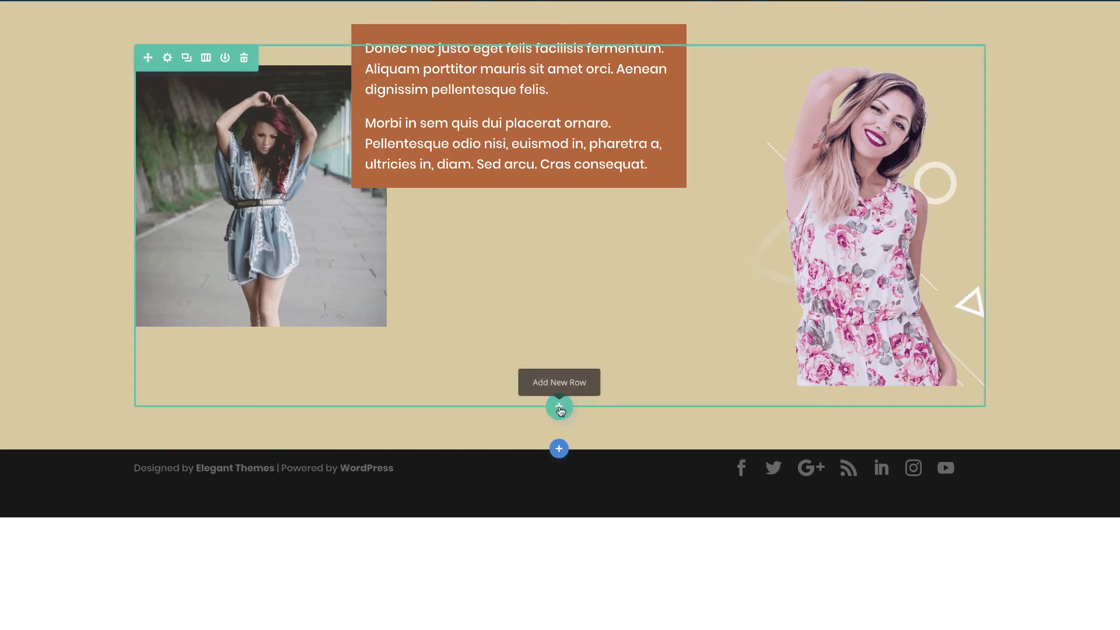
Add a single-column row below the three-column row and insert a Video module in it
left_click(560, 408)
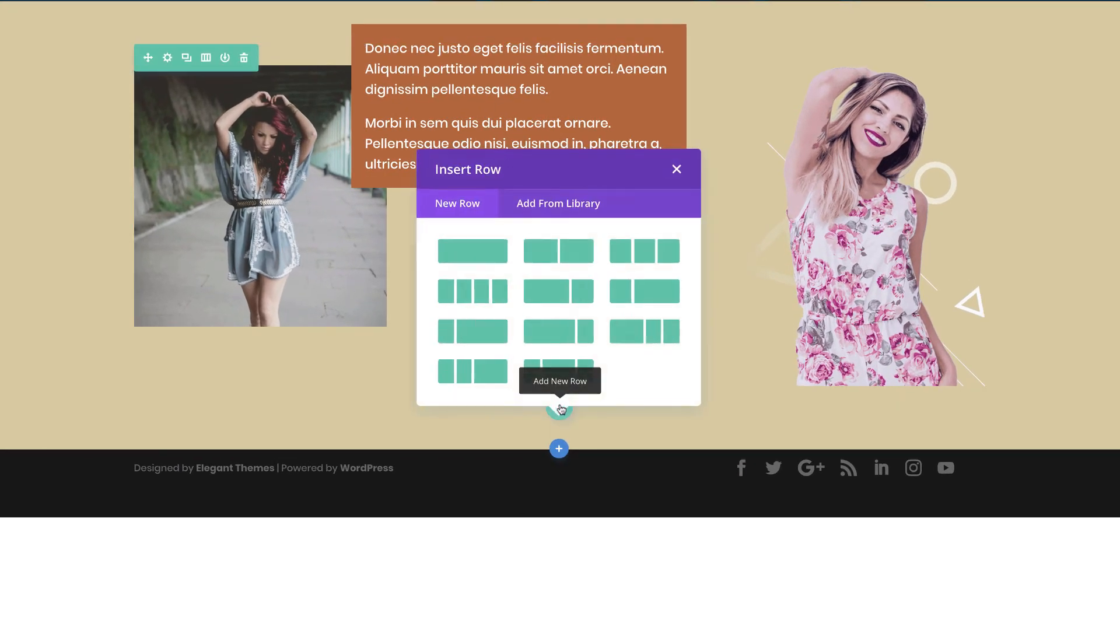
left_click(493, 255)
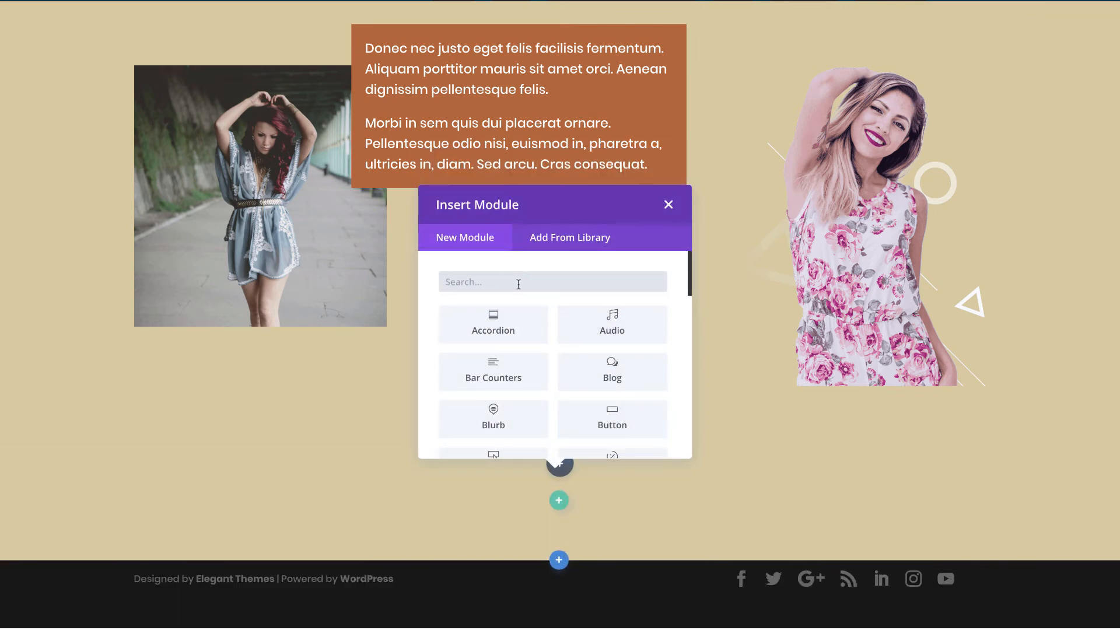
type("vi")
left_click(508, 378)
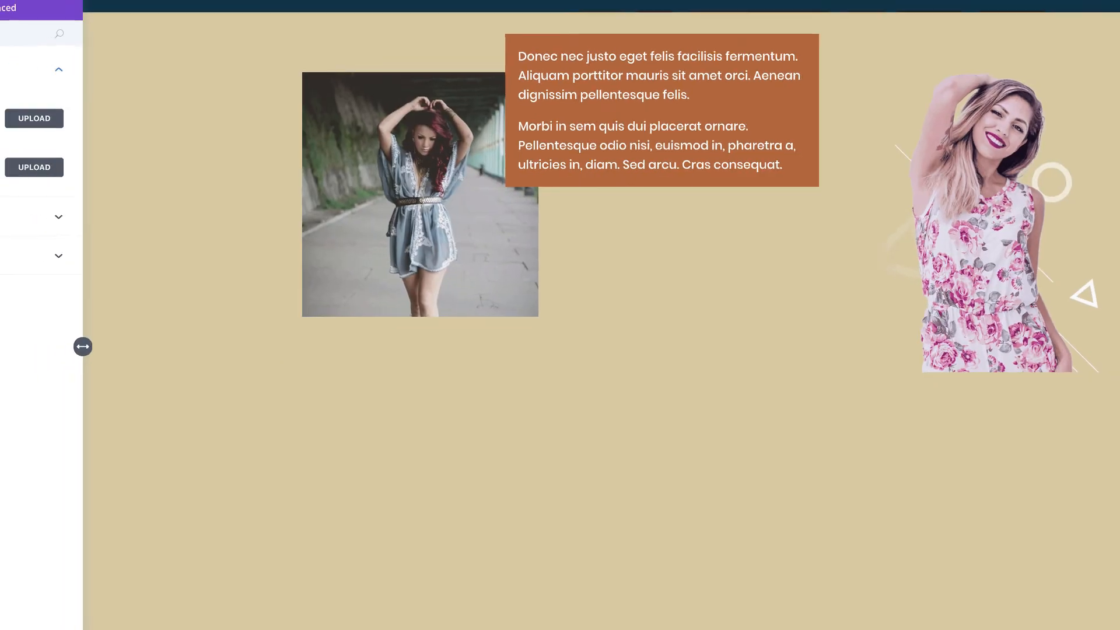
left_click(31, 129)
type("h")
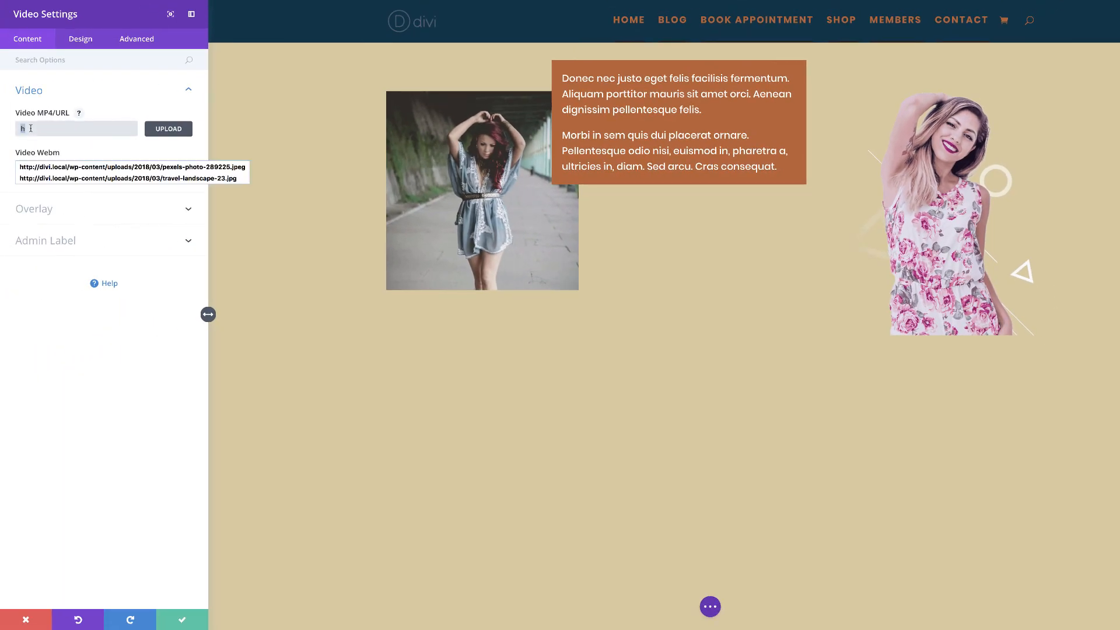
type("https://youtu.be/_QbKWoCbXd4")
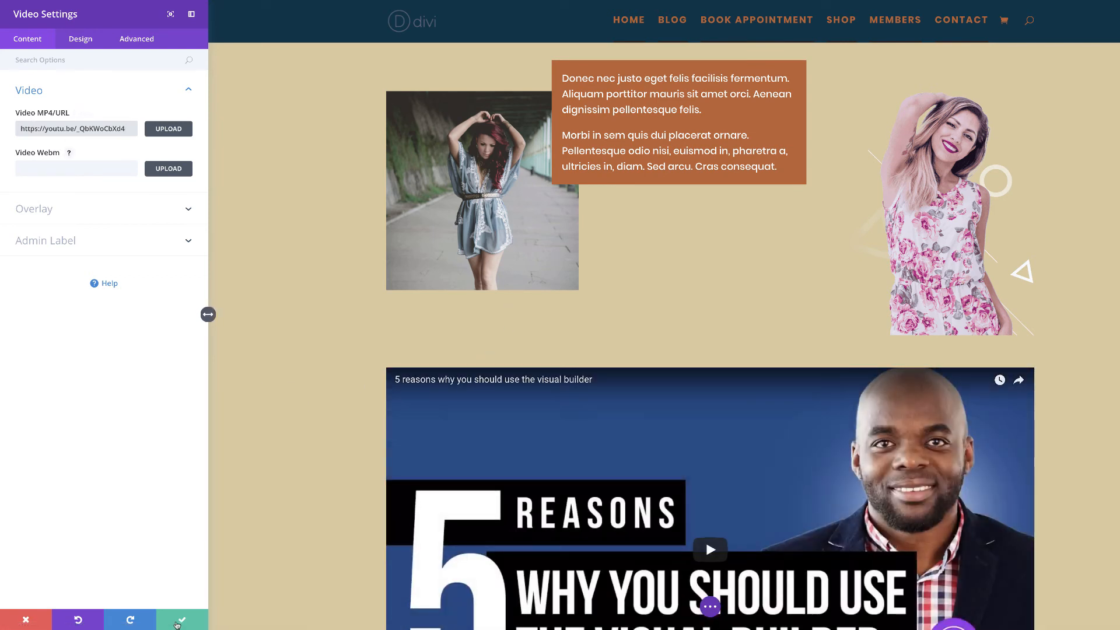
left_click(182, 622)
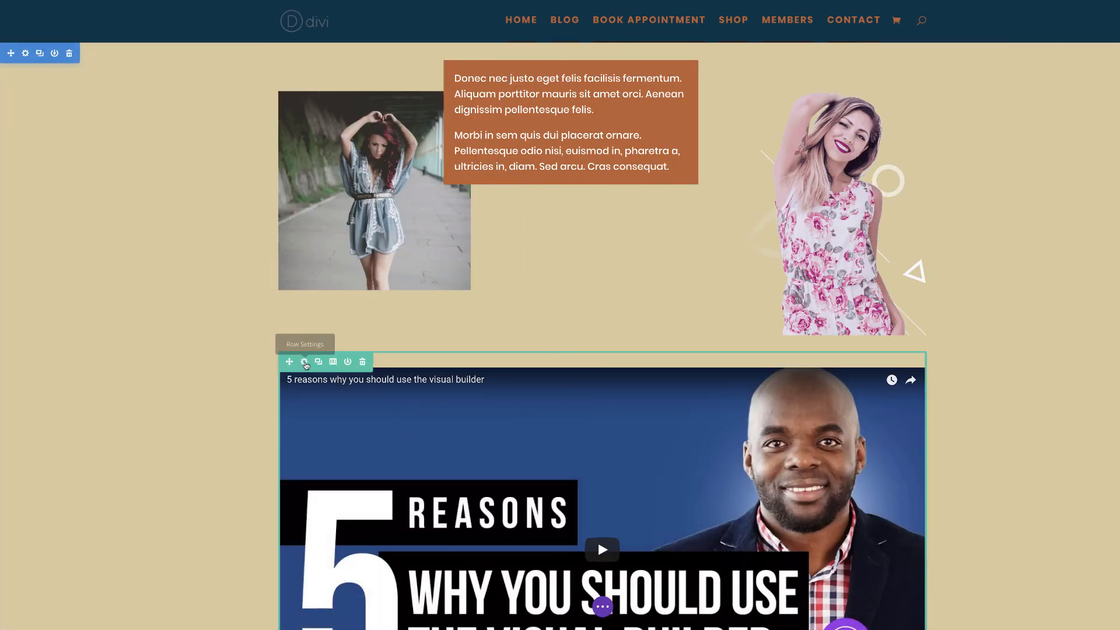
Set the video row's custom top margin to -100px
left_click(304, 362)
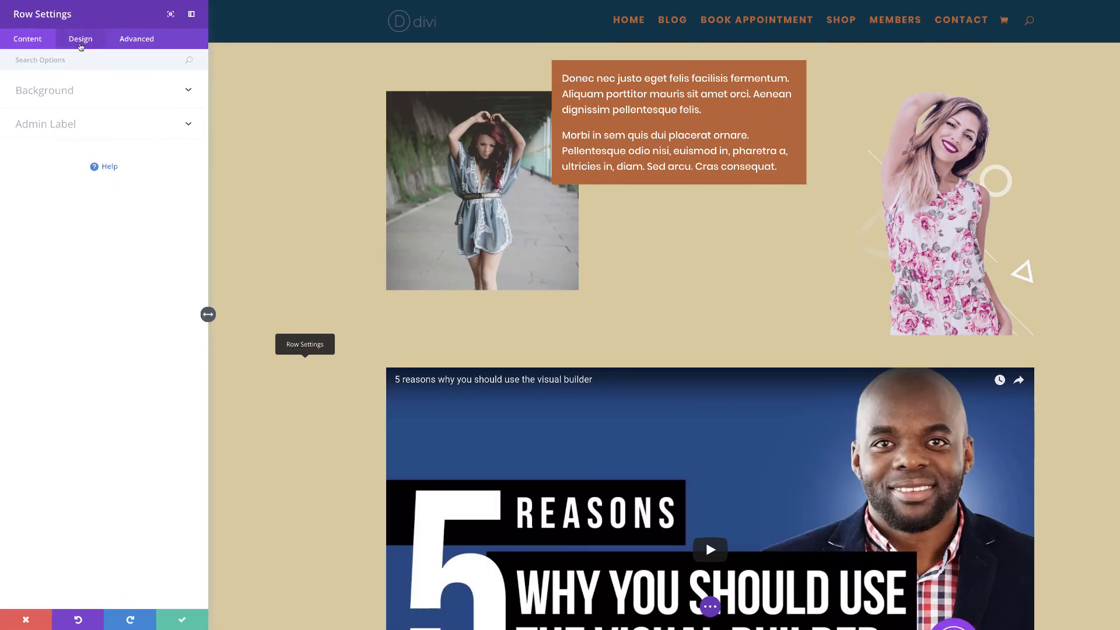
left_click(80, 41)
left_click(40, 158)
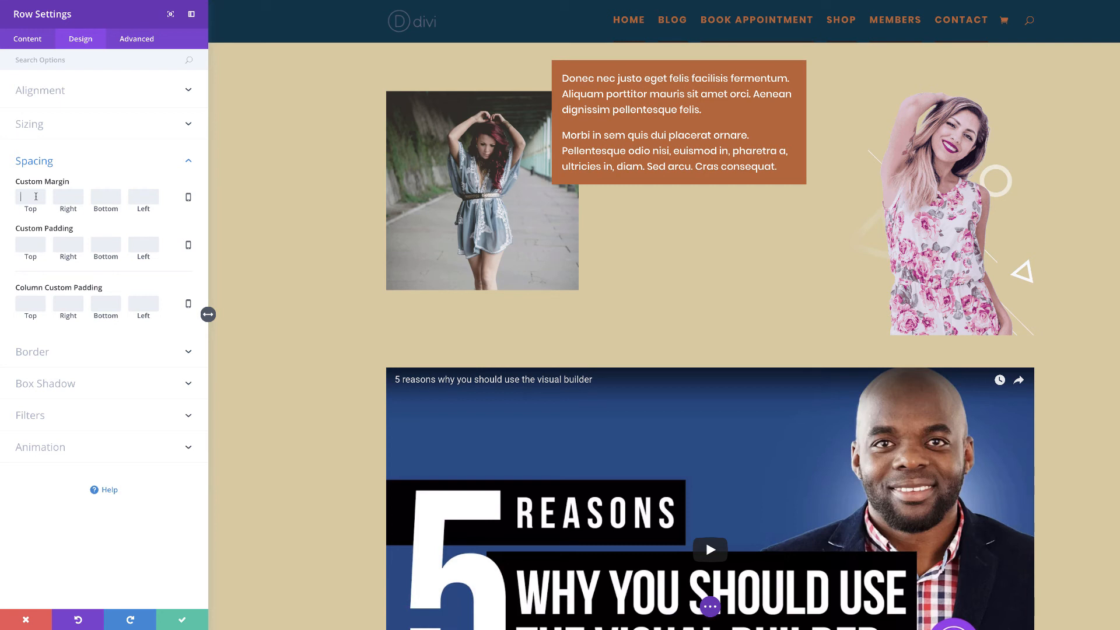
type("-")
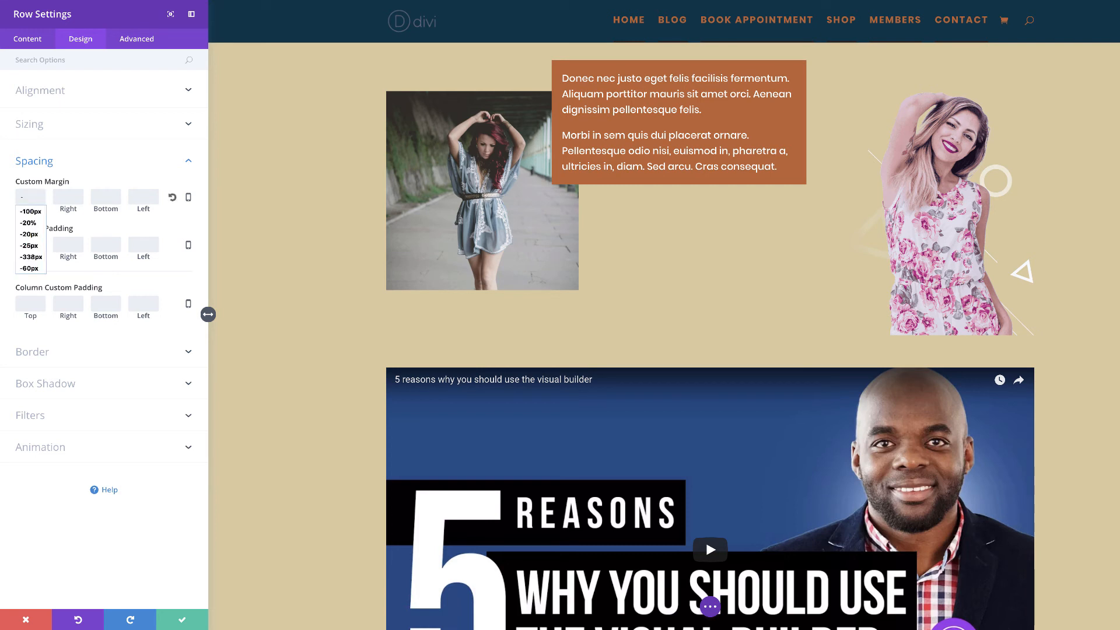
type("100")
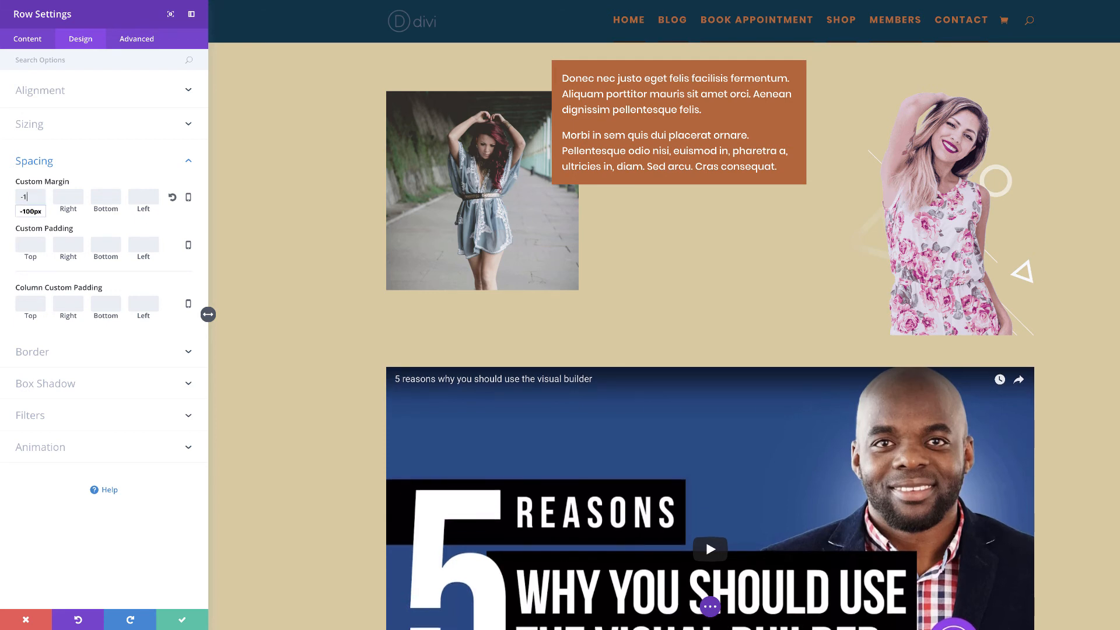